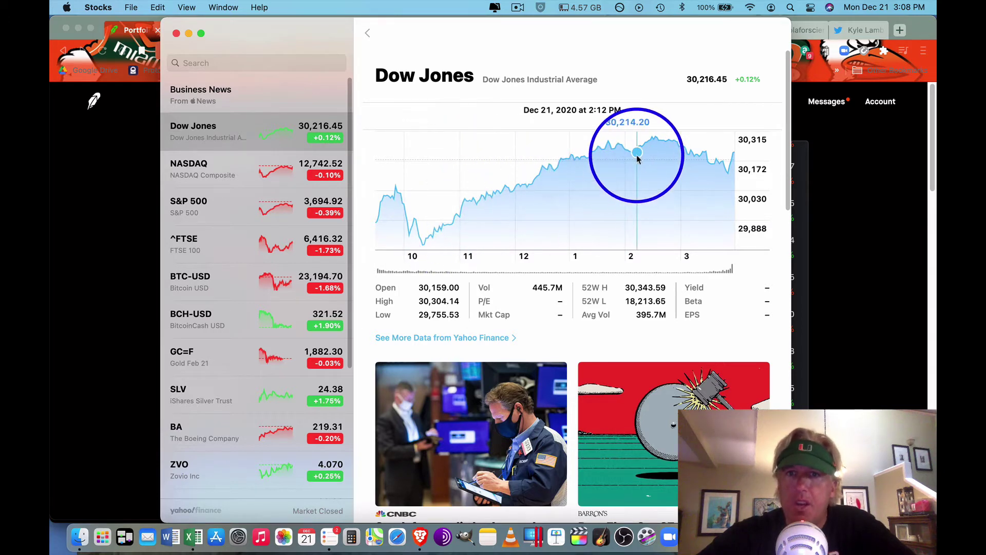
# Switch to the Stock Screener workbook in Excel and look through its Holdings, Candidates and Movement sheets, ending at the start of Candidates.
pyautogui.click(825, 213)
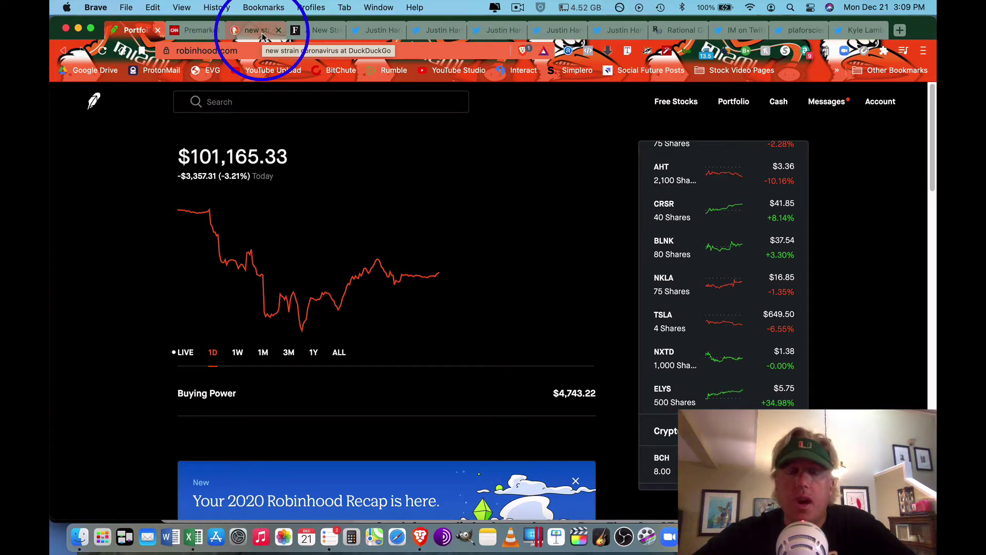
pyautogui.click(197, 541)
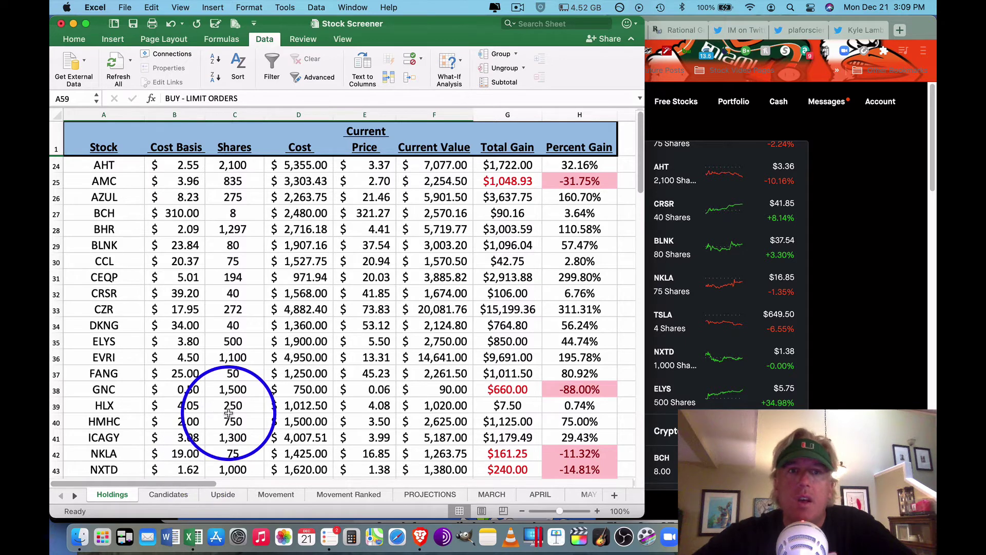
pyautogui.click(178, 494)
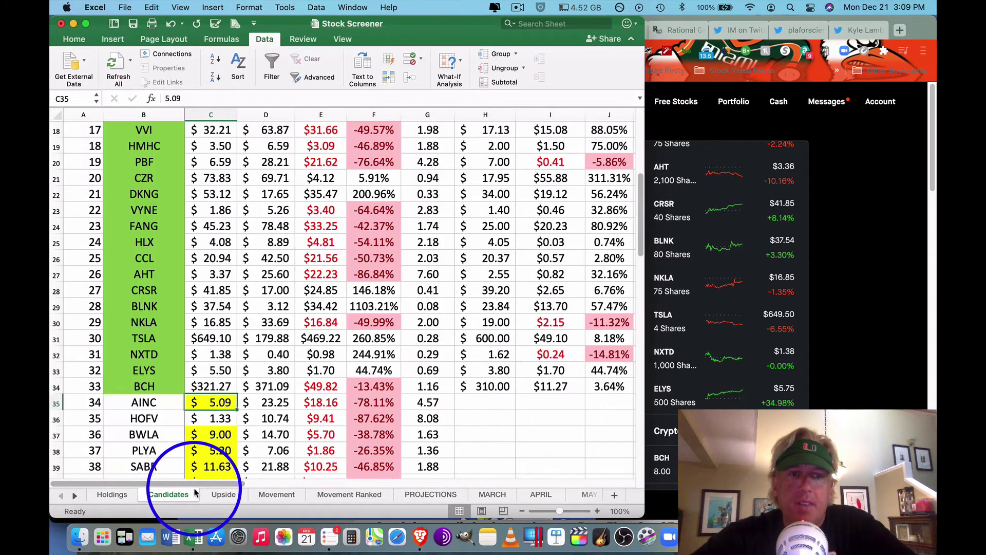
pyautogui.click(267, 495)
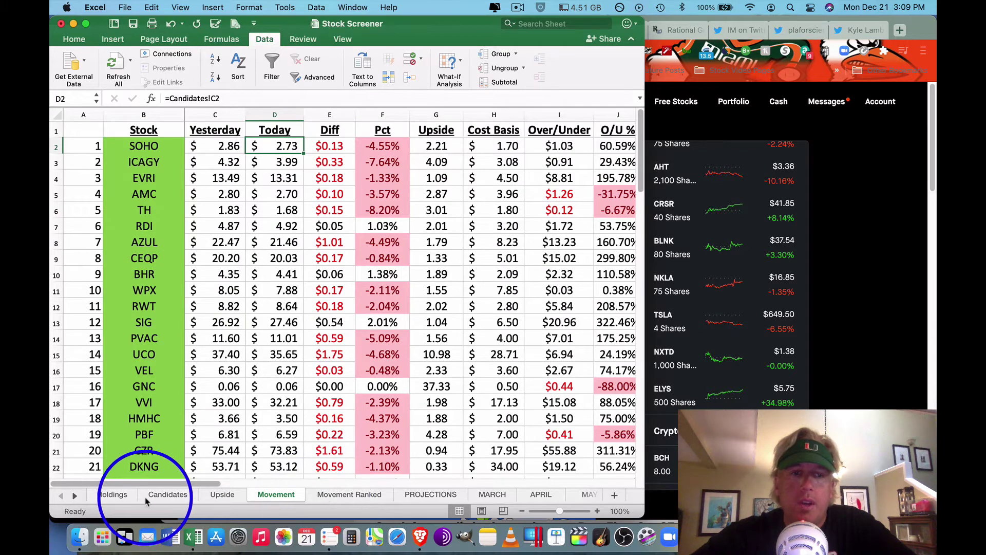
pyautogui.click(112, 494)
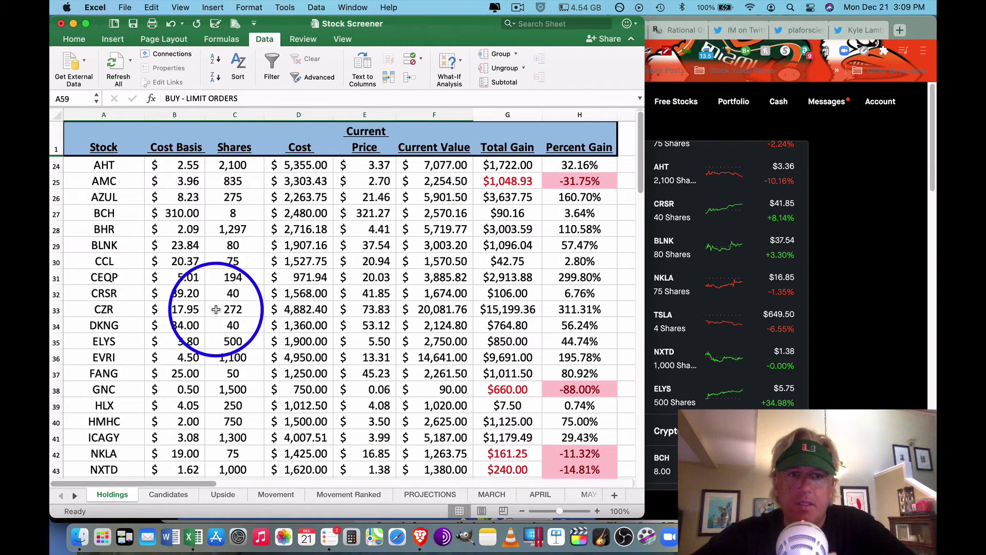
pyautogui.click(167, 495)
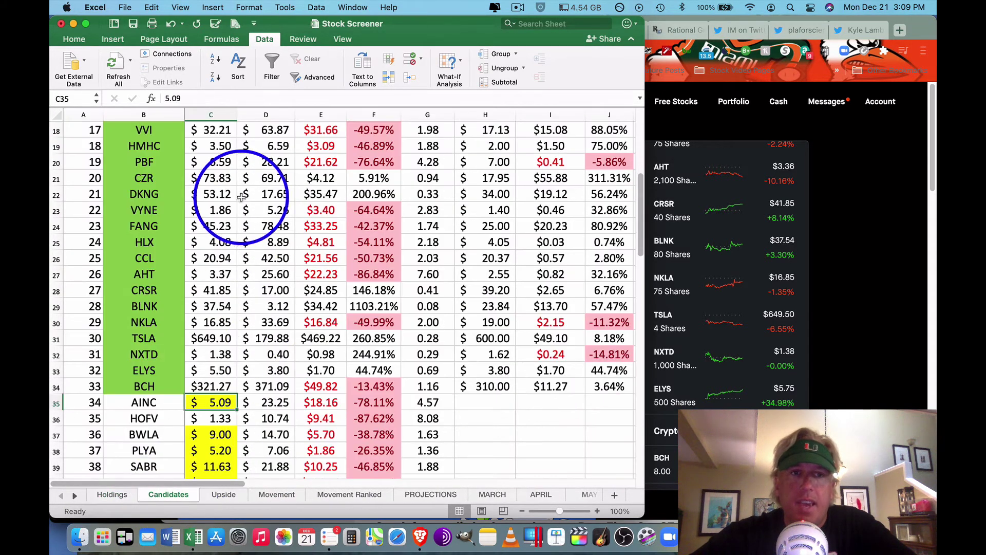
pyautogui.scroll(6, 236, 247)
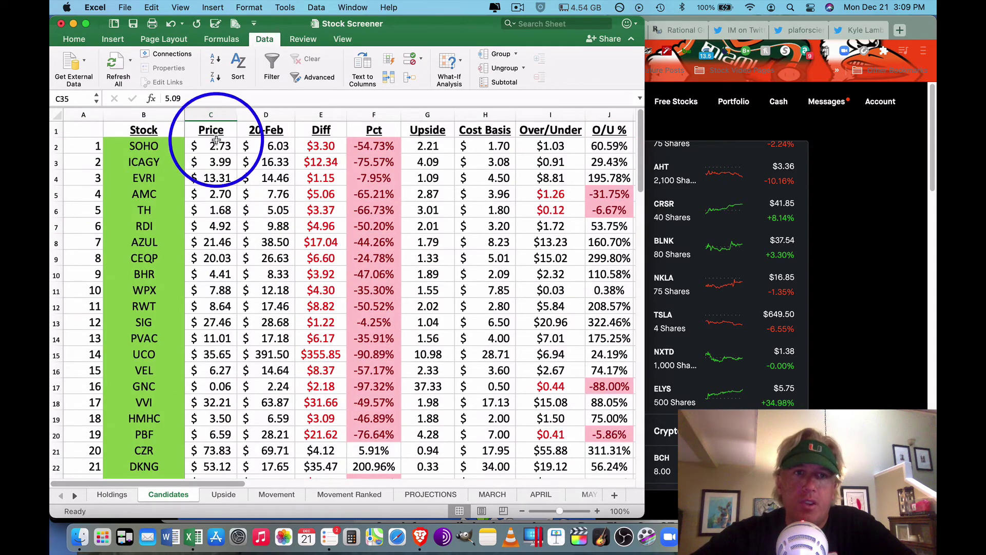
# On the Upside sheet, examine GNC's Pct, the first rows of the Upside column, and GNC's 20-Feb and current prices.
pyautogui.click(230, 498)
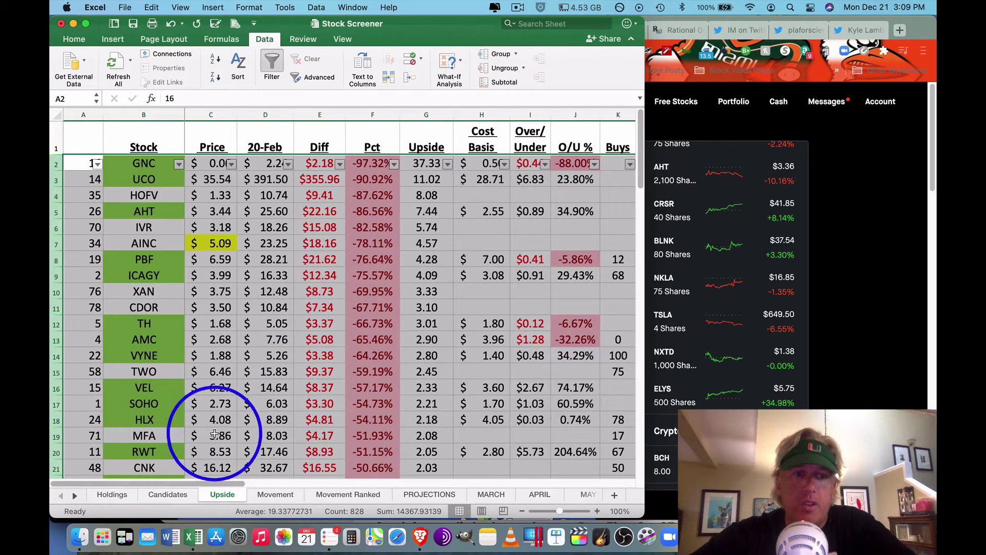
pyautogui.click(377, 164)
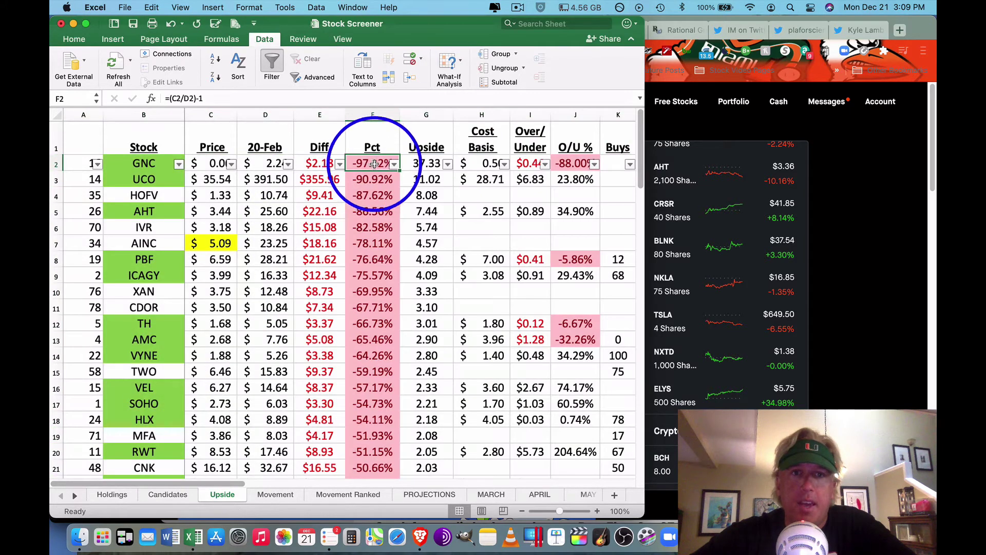
pyautogui.moveTo(419, 167); pyautogui.dragTo(442, 399)
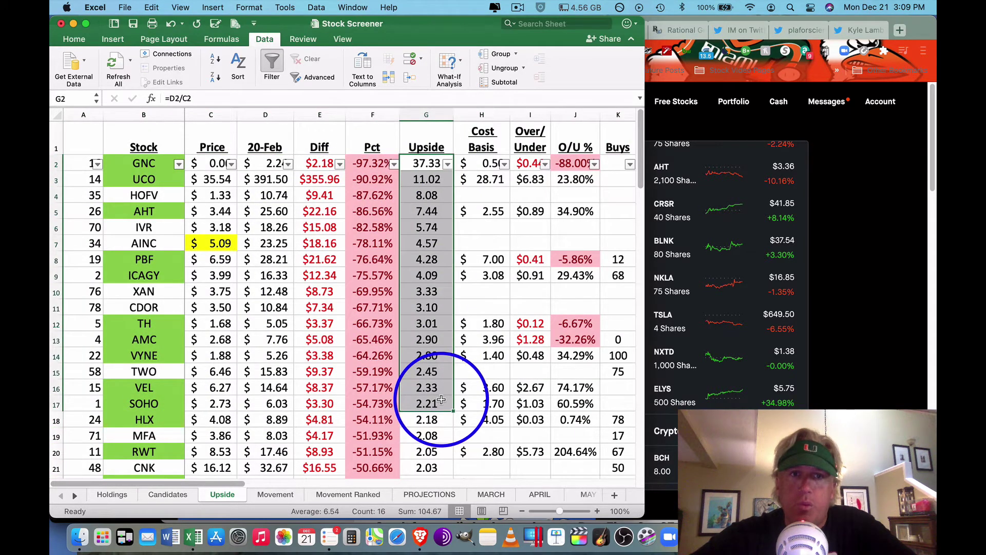
pyautogui.click(265, 165)
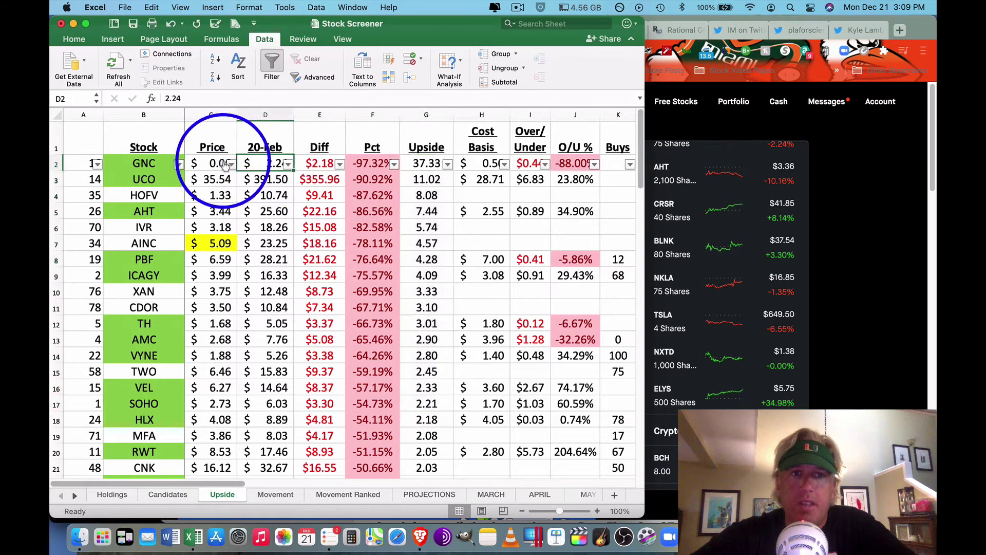
pyautogui.click(224, 165)
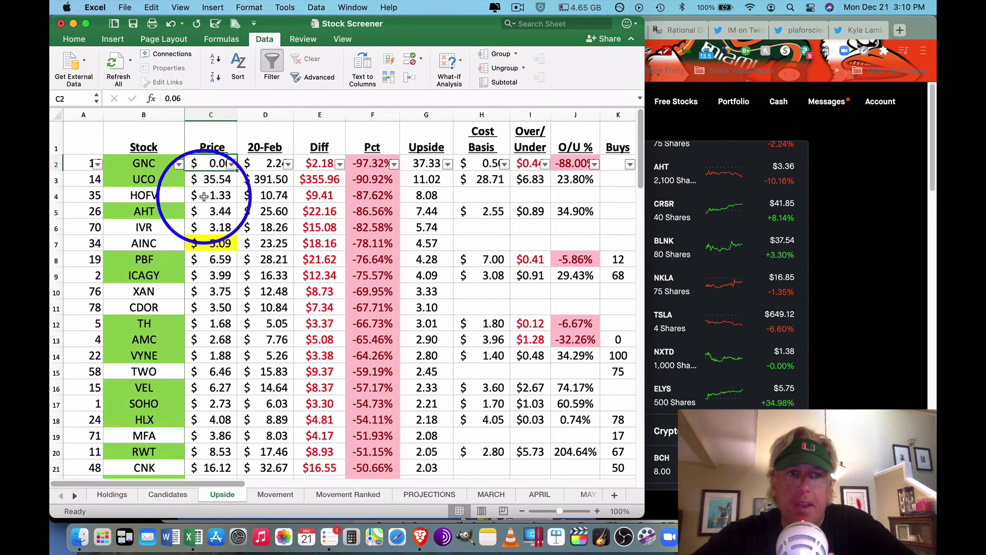
# On the Movement sheet, highlight the Yesterday, Today, Diff and Pct columns in turn, followed by the block from Upside to O/U %.
pyautogui.click(275, 495)
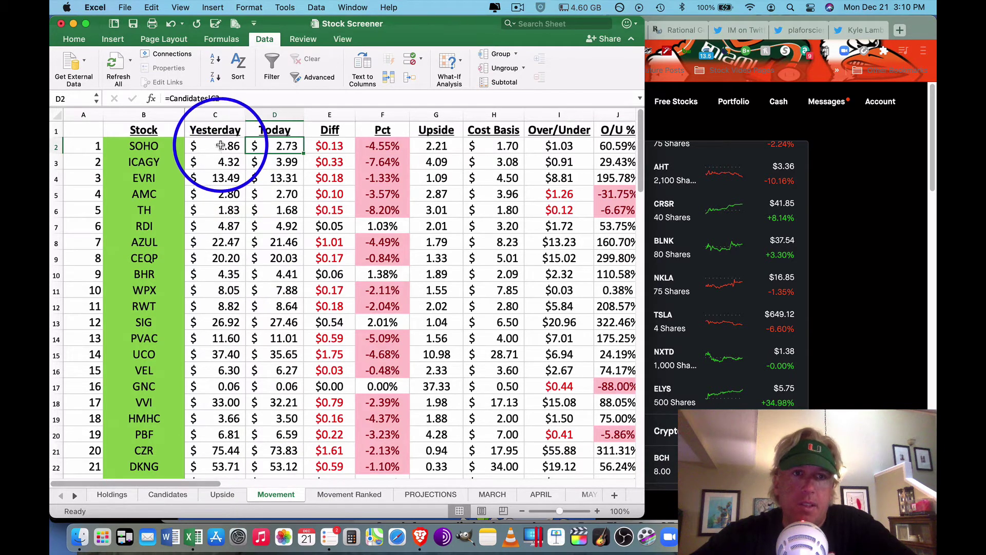
pyautogui.click(168, 495)
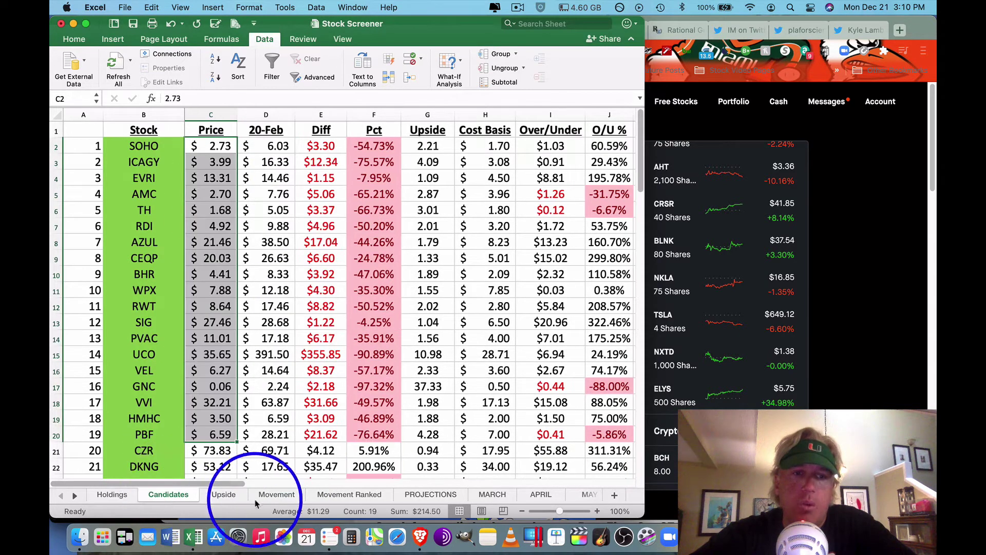
pyautogui.click(275, 495)
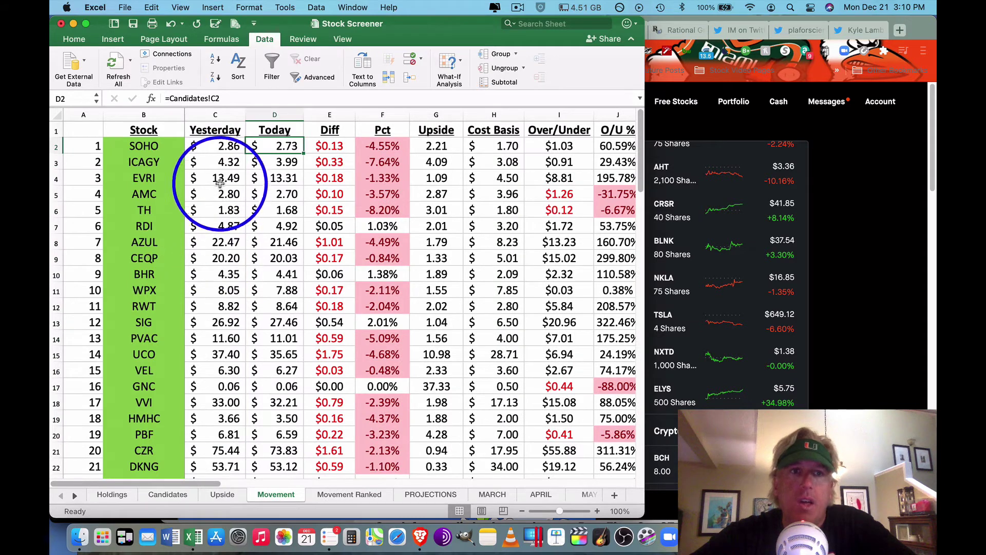
pyautogui.moveTo(228, 147); pyautogui.dragTo(246, 369)
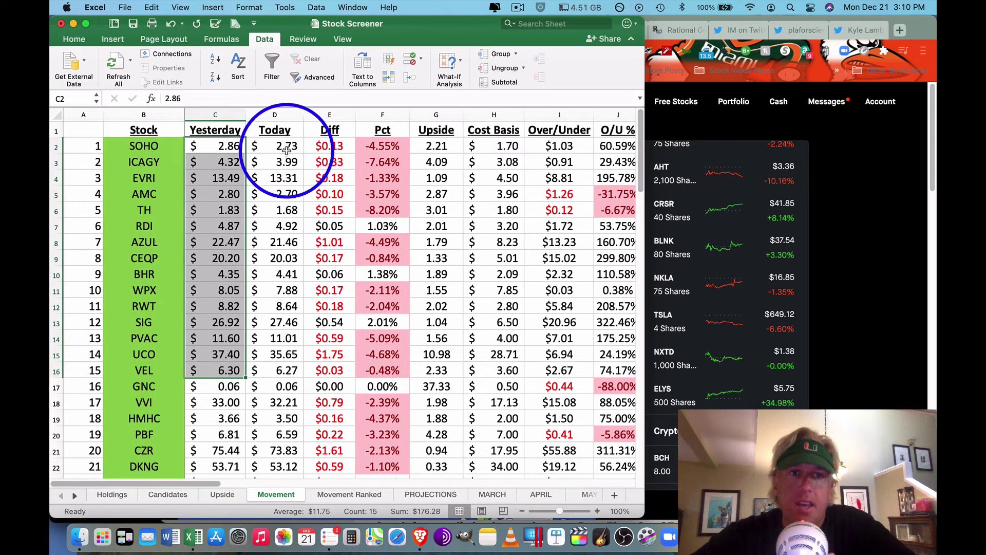
pyautogui.moveTo(288, 147); pyautogui.dragTo(260, 408)
pyautogui.moveTo(329, 146); pyautogui.dragTo(333, 338)
pyautogui.moveTo(382, 147); pyautogui.dragTo(386, 361)
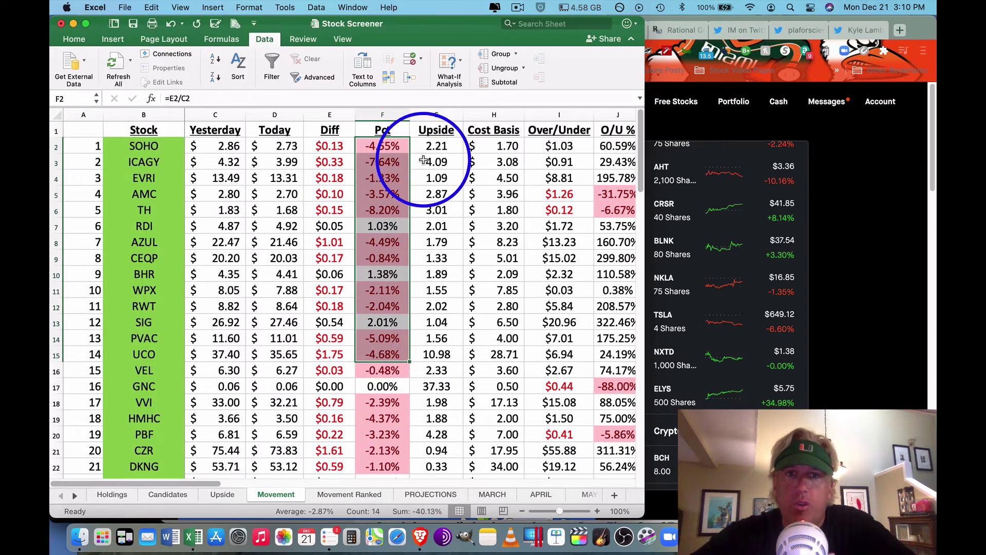
pyautogui.moveTo(436, 147); pyautogui.dragTo(612, 399)
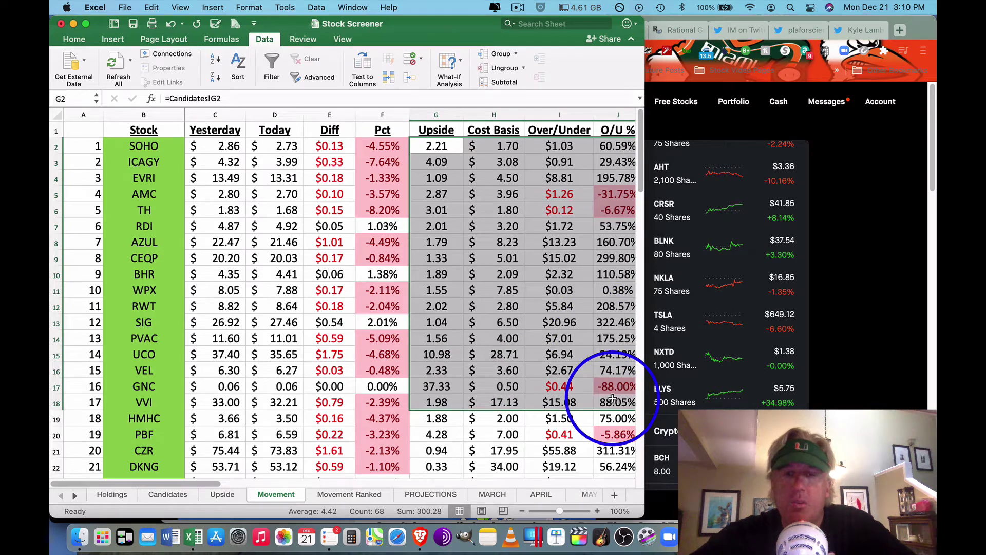
# Review the Pct column on the Movement Ranked sheet from the day's biggest losers to the biggest gainers.
pyautogui.click(361, 495)
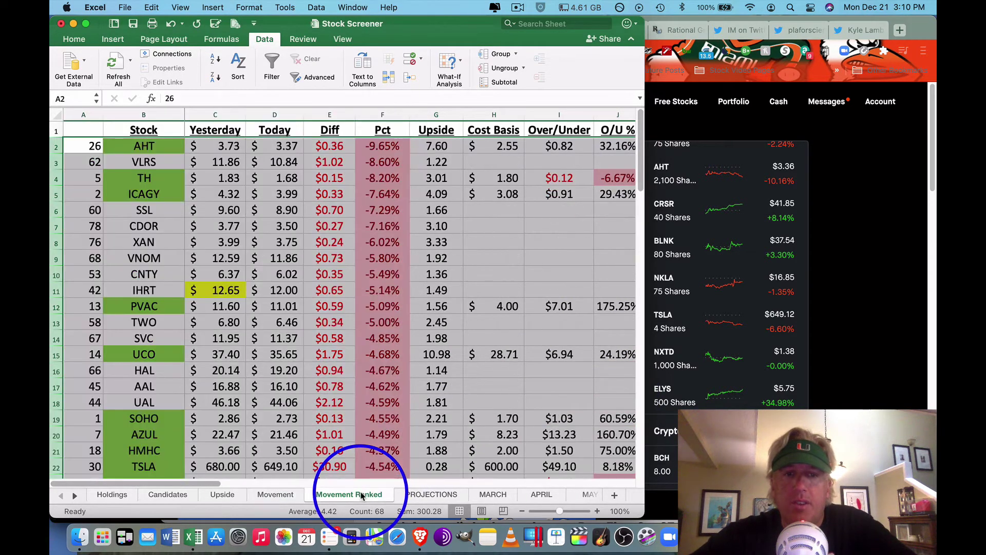
pyautogui.click(380, 291)
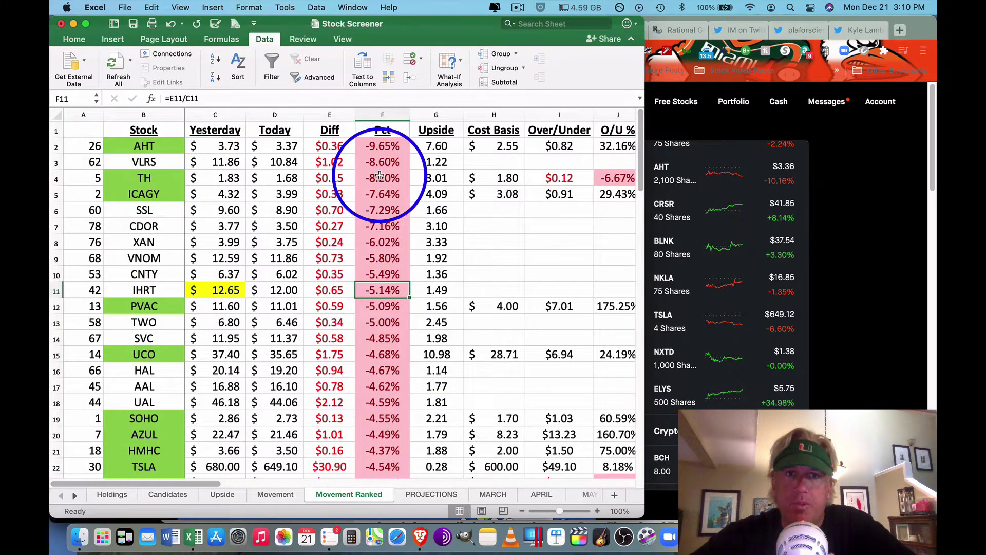
pyautogui.click(385, 148)
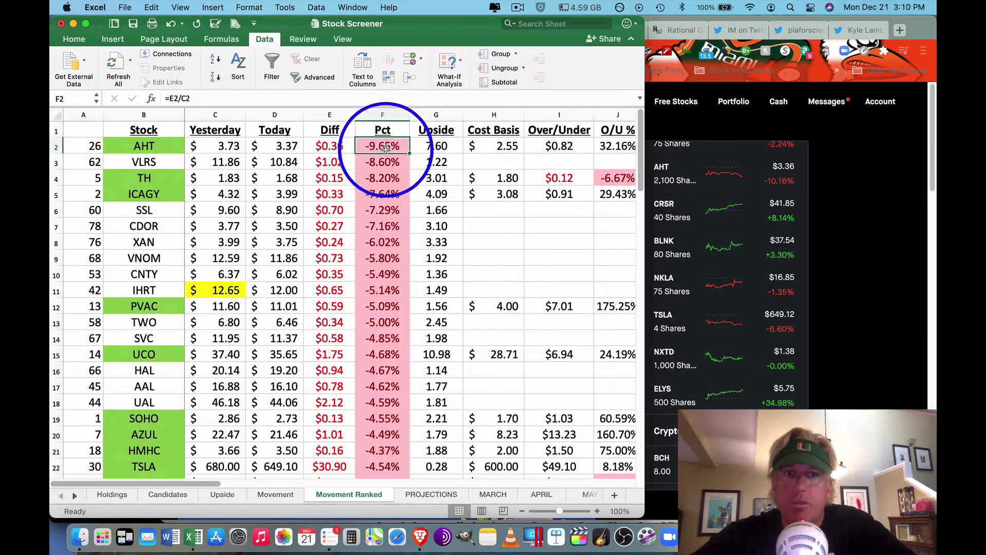
pyautogui.scroll(-19, 373, 241)
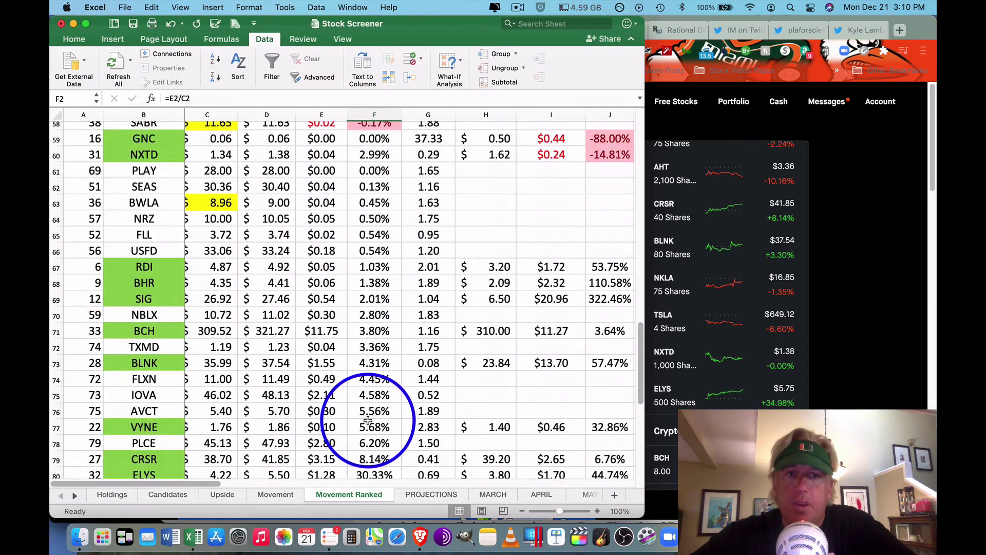
pyautogui.scroll(19, 368, 420)
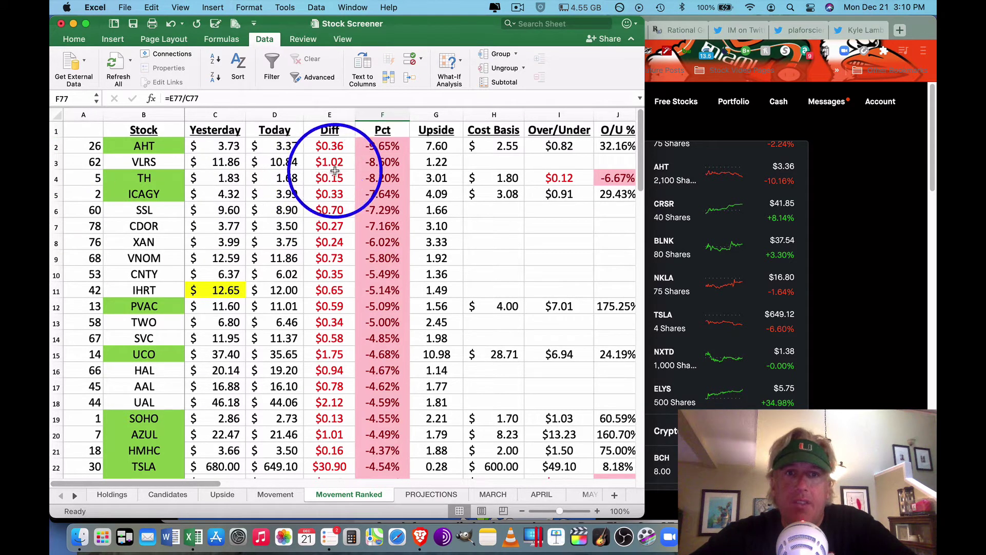
# Check AHT's cost on the Holdings sheet and its Diff, O/U %, Cost Basis, Today and Upside values on Movement Ranked.
pyautogui.click(342, 147)
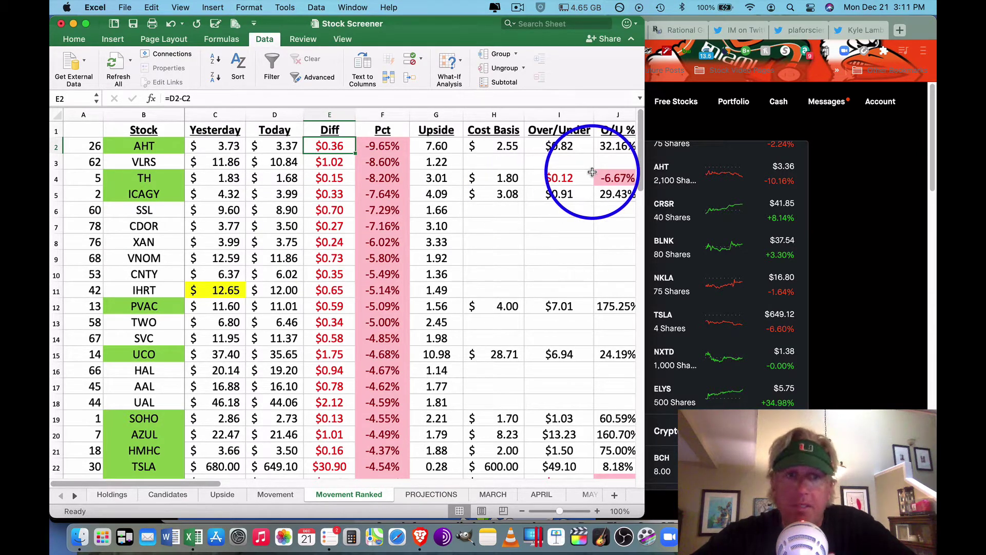
pyautogui.click(112, 495)
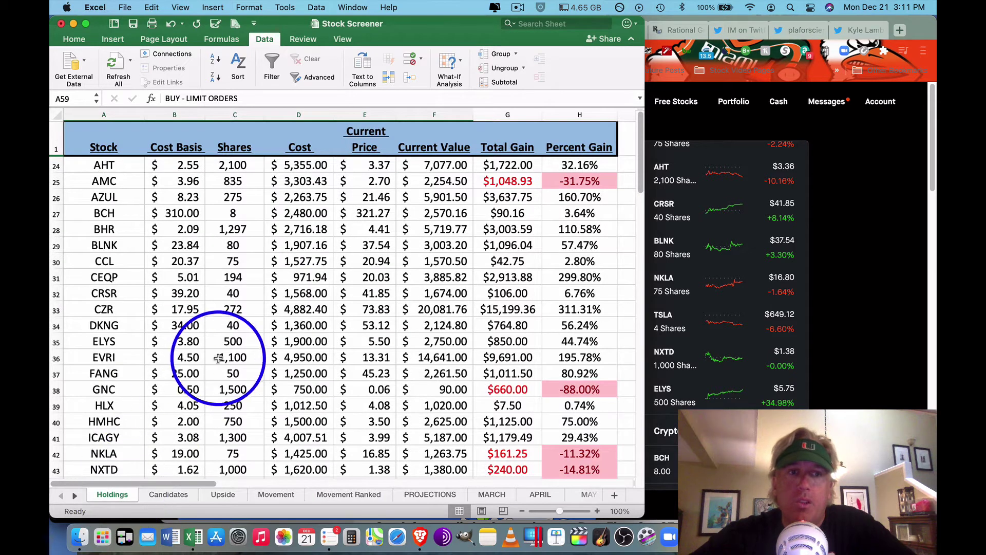
pyautogui.click(302, 165)
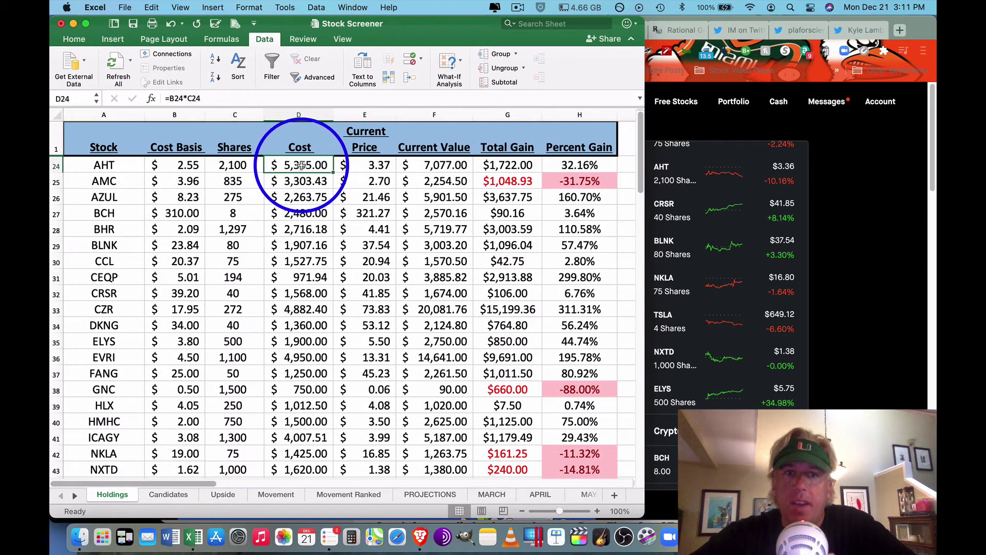
pyautogui.click(327, 494)
pyautogui.click(625, 148)
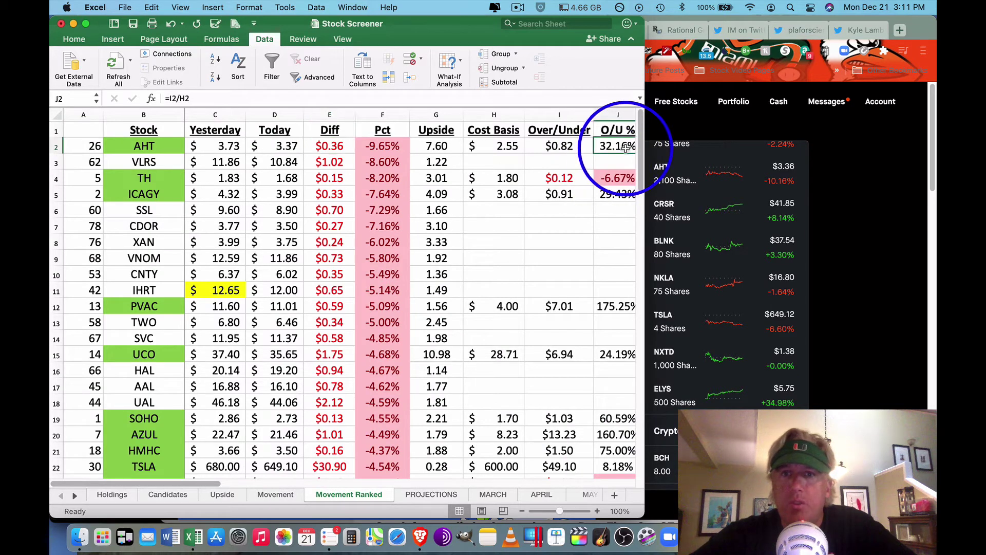
pyautogui.click(511, 148)
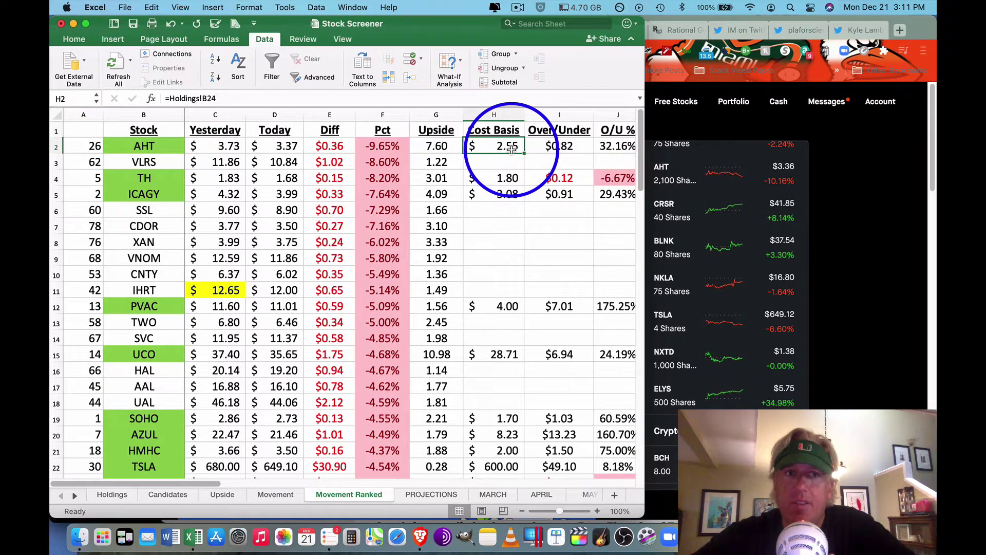
pyautogui.click(295, 149)
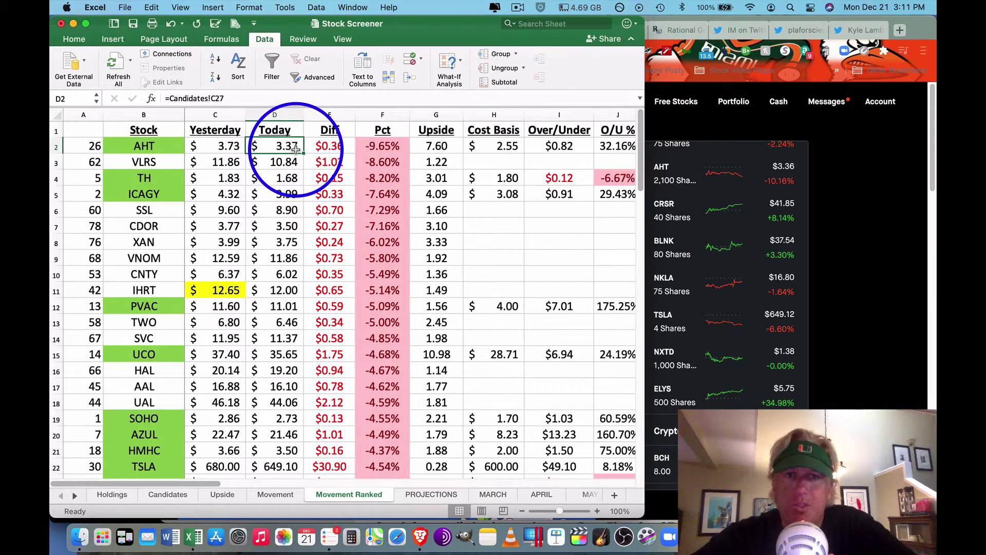
pyautogui.click(436, 147)
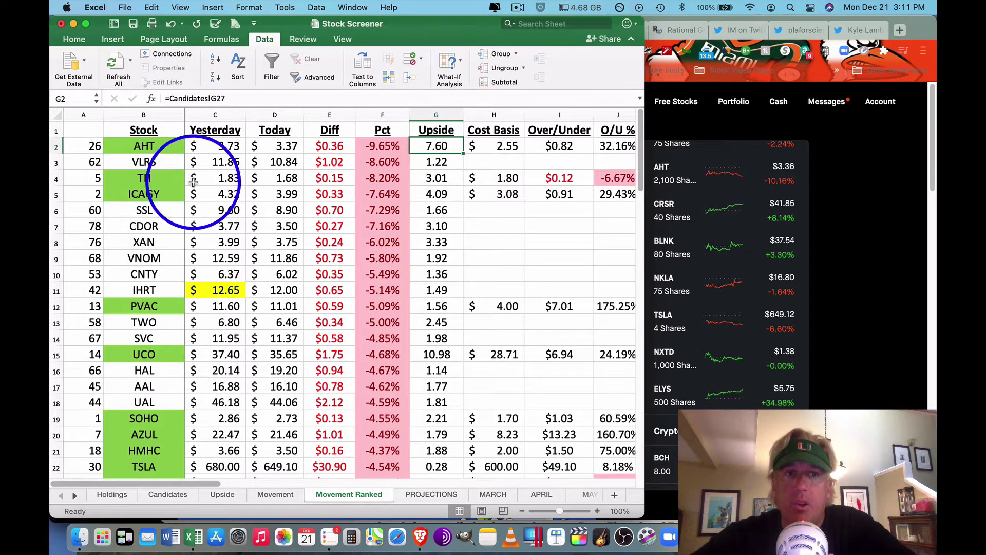
# Highlight the VLRS row on Movement Ranked and examine its Pct, Buys and Upside values.
pyautogui.click(58, 163)
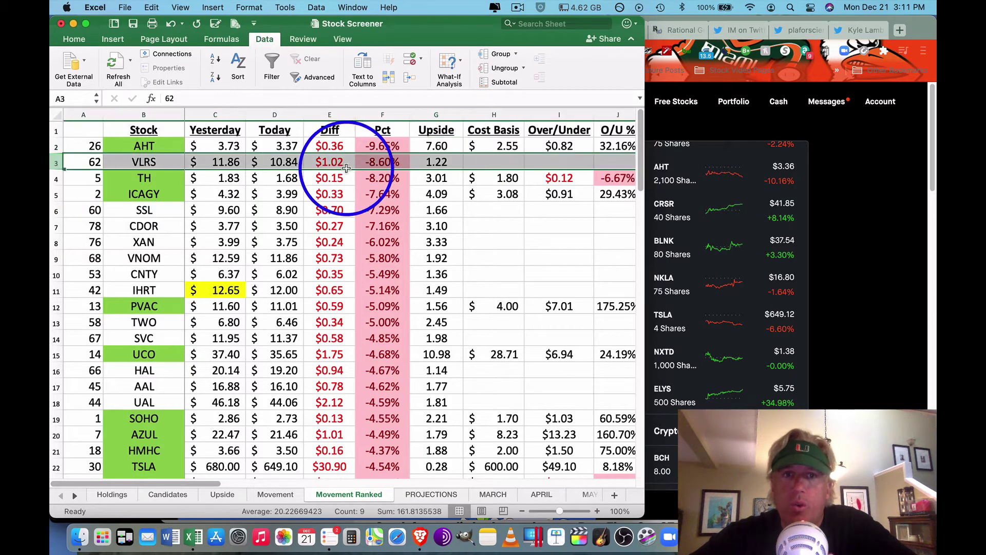
pyautogui.click(399, 164)
pyautogui.hscroll(5, 398, 165)
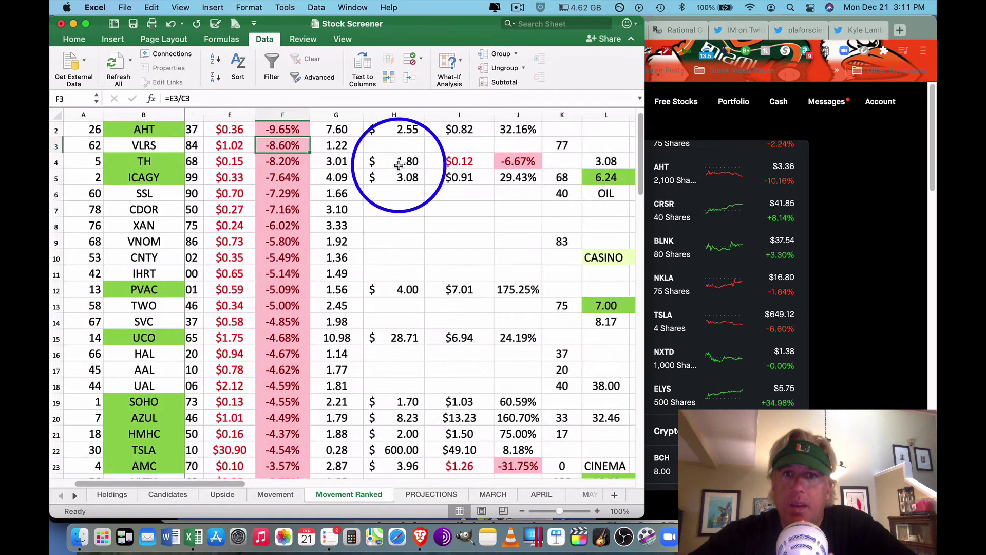
pyautogui.click(524, 158)
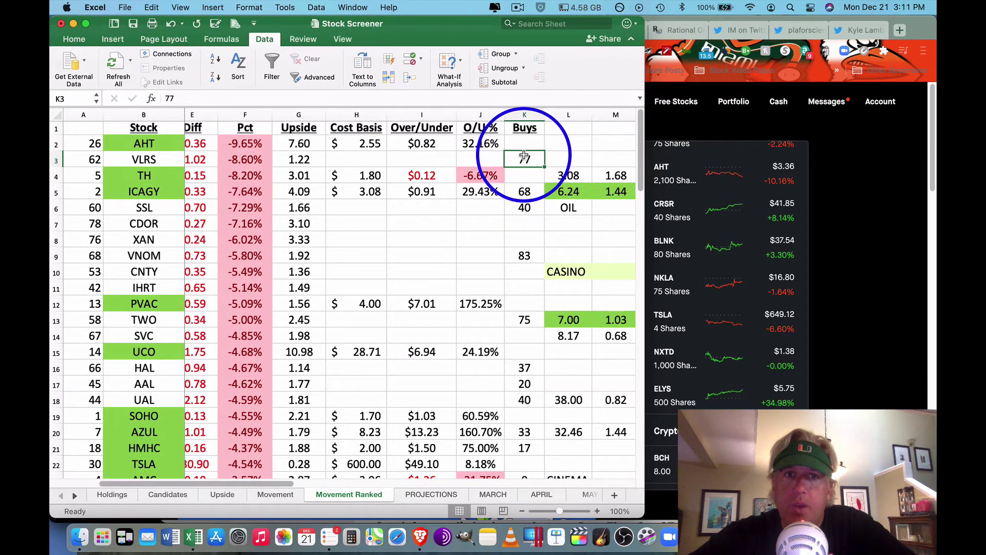
pyautogui.hscroll(-5, 524, 156)
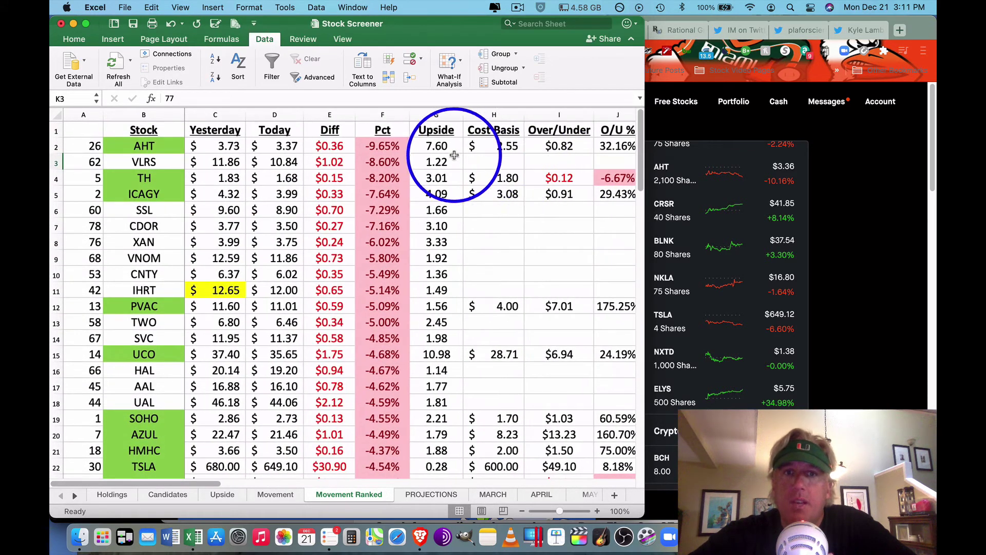
pyautogui.click(454, 158)
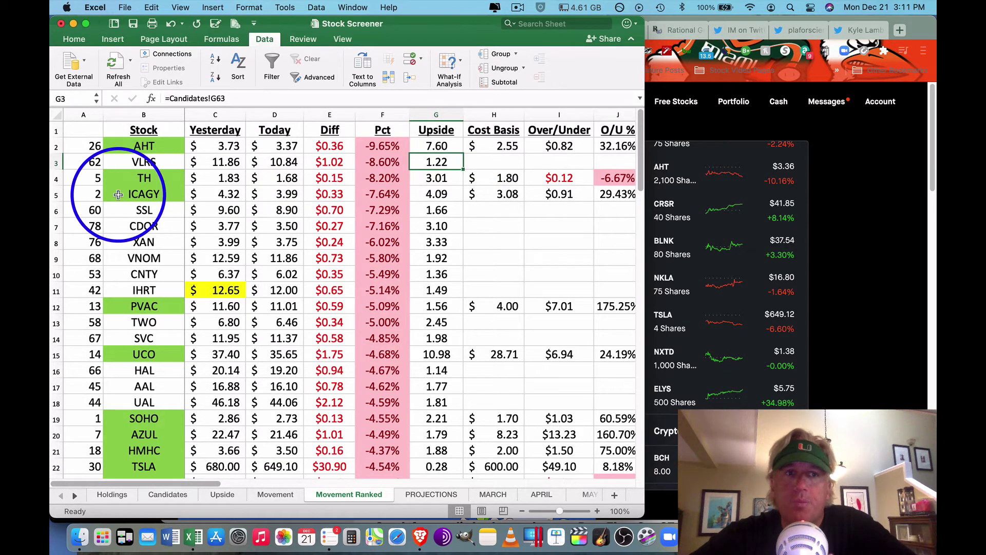
# Check TH's Pct and O/U % values on Movement Ranked and look across its row to the Buys column.
pyautogui.click(389, 178)
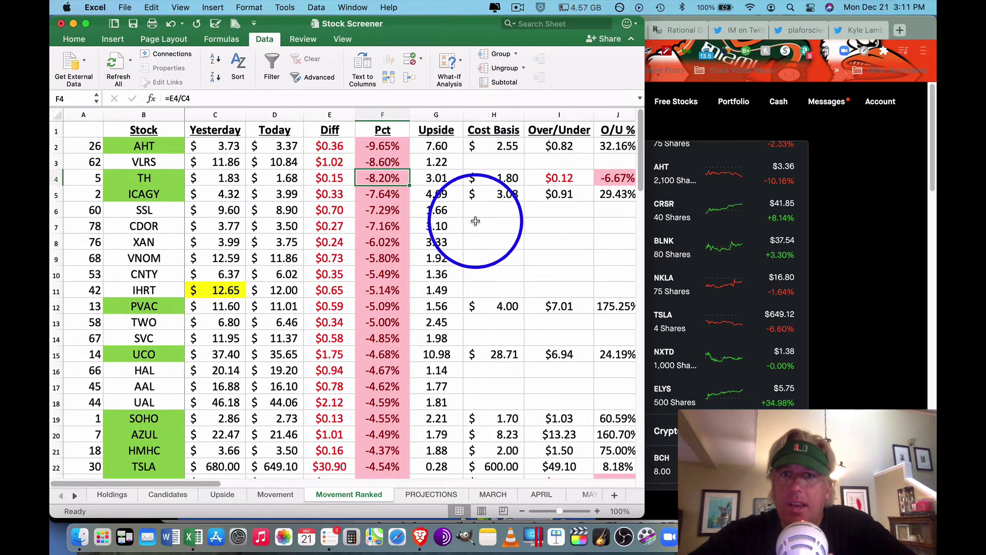
pyautogui.click(589, 180)
pyautogui.hscroll(3, 590, 210)
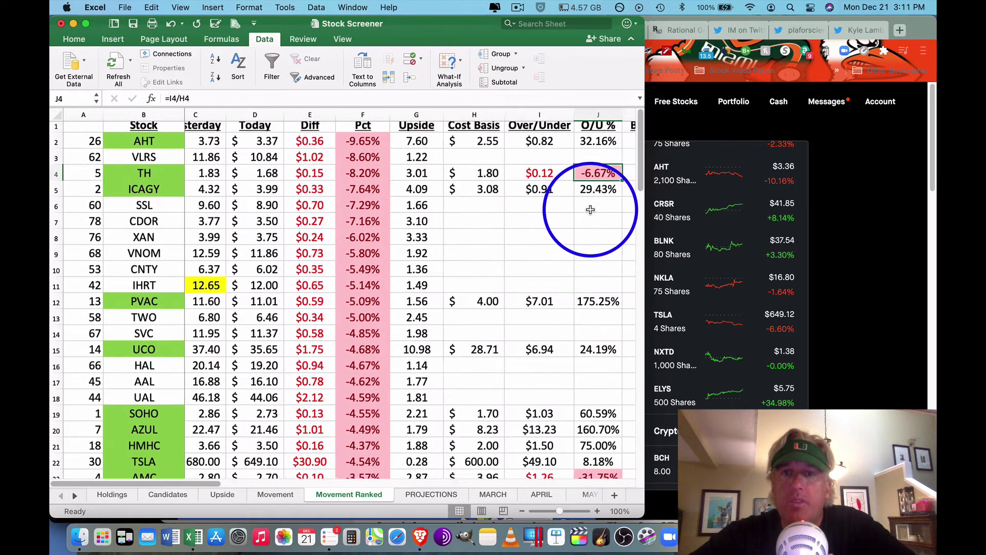
pyautogui.hscroll(5, 590, 210)
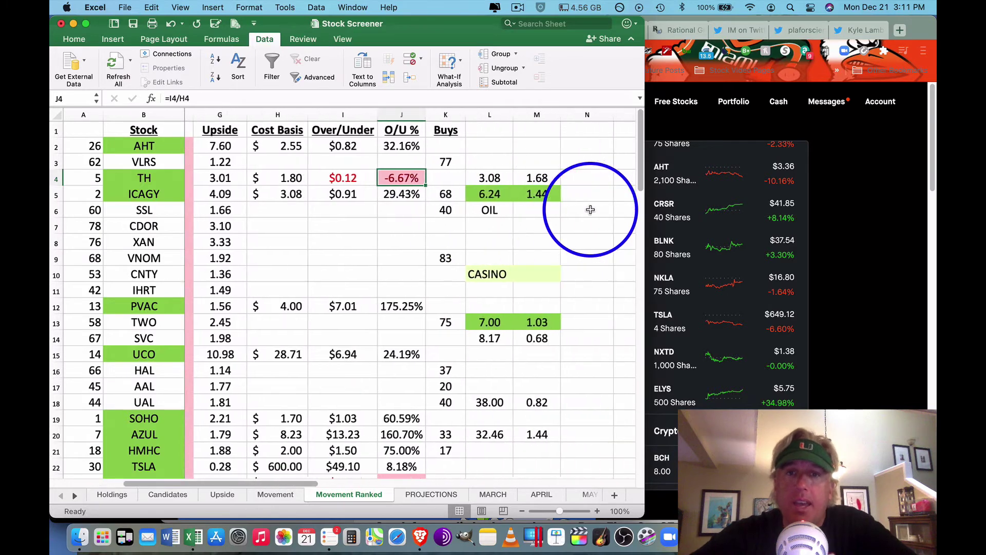
pyautogui.hscroll(-5, 511, 194)
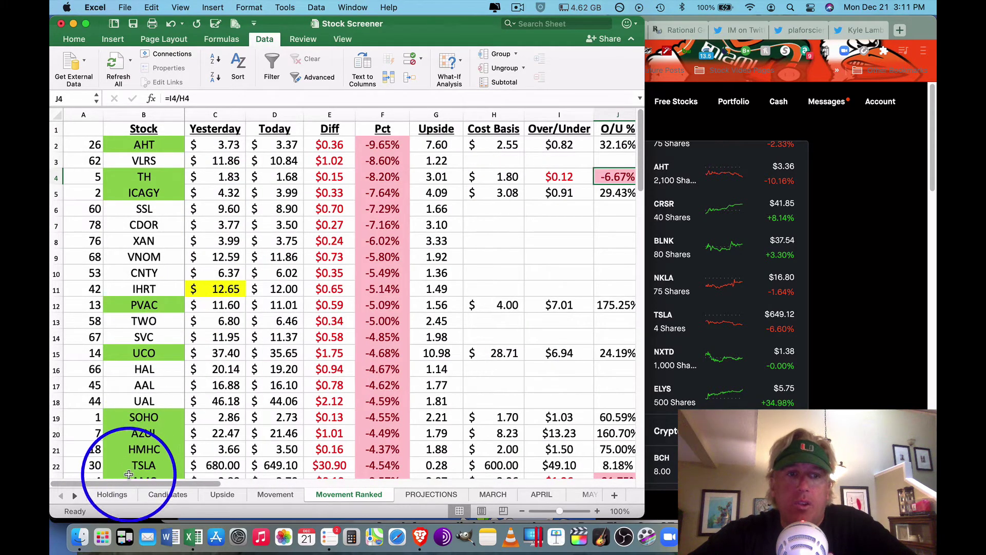
# Check the buy price and current price of TH's buy limit order on the Holdings sheet.
pyautogui.click(121, 494)
pyautogui.scroll(-10, 211, 344)
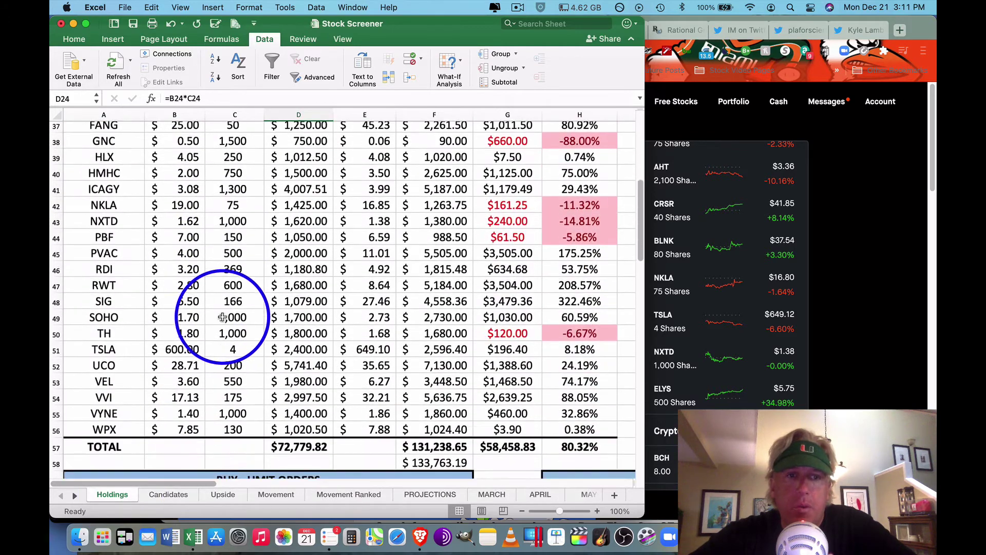
pyautogui.click(179, 359)
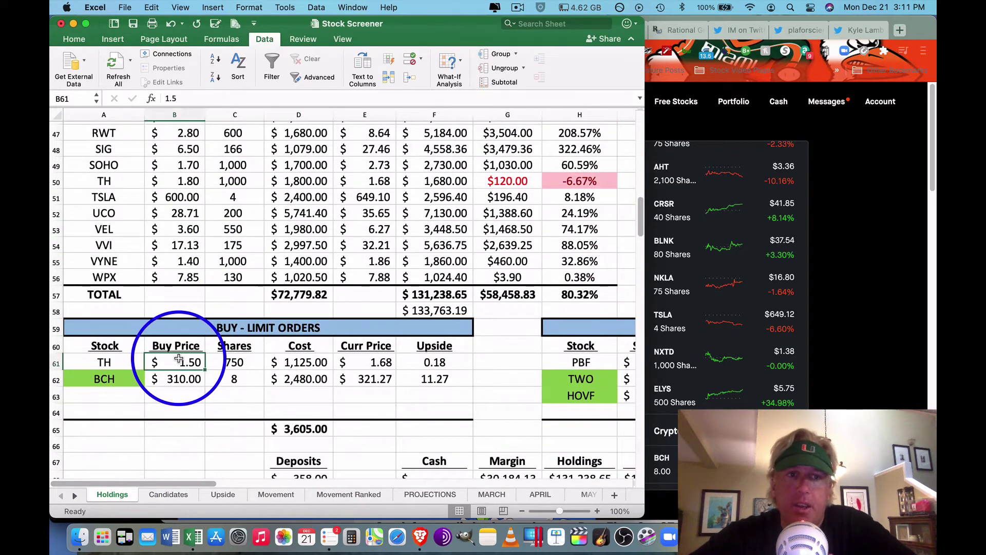
pyautogui.click(367, 361)
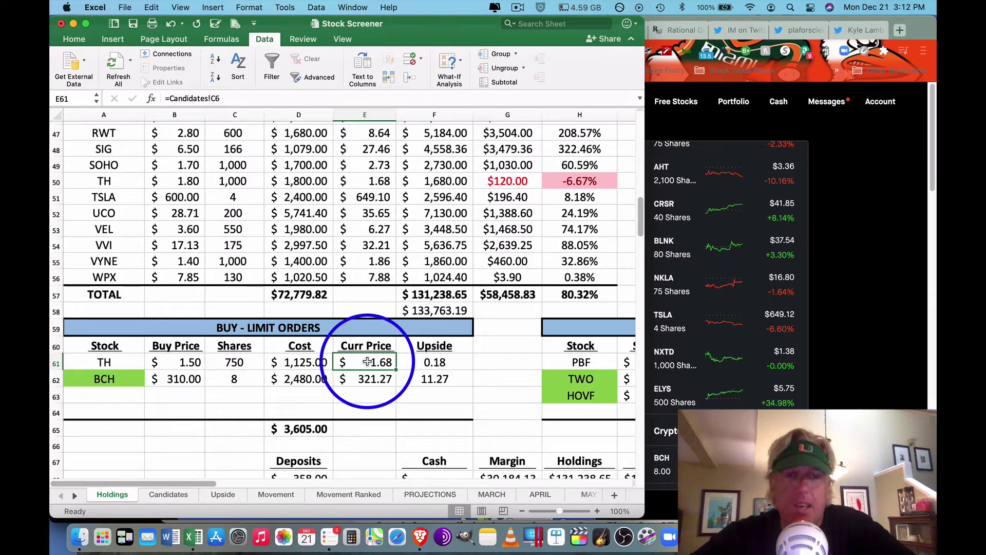
# Highlight the ICAGY row on Movement Ranked, check its Upside value, and examine its row on the Upside sheet.
pyautogui.click(345, 494)
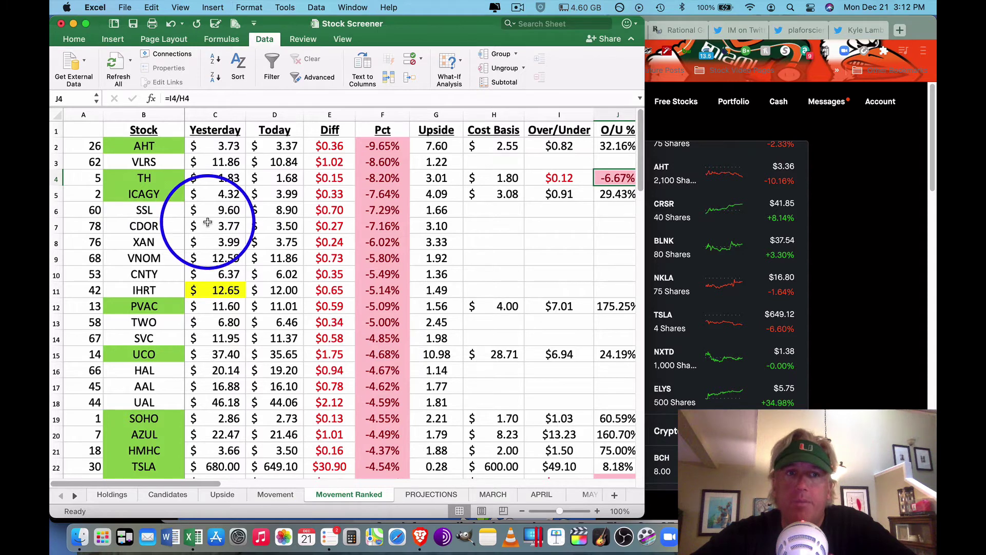
pyautogui.click(56, 196)
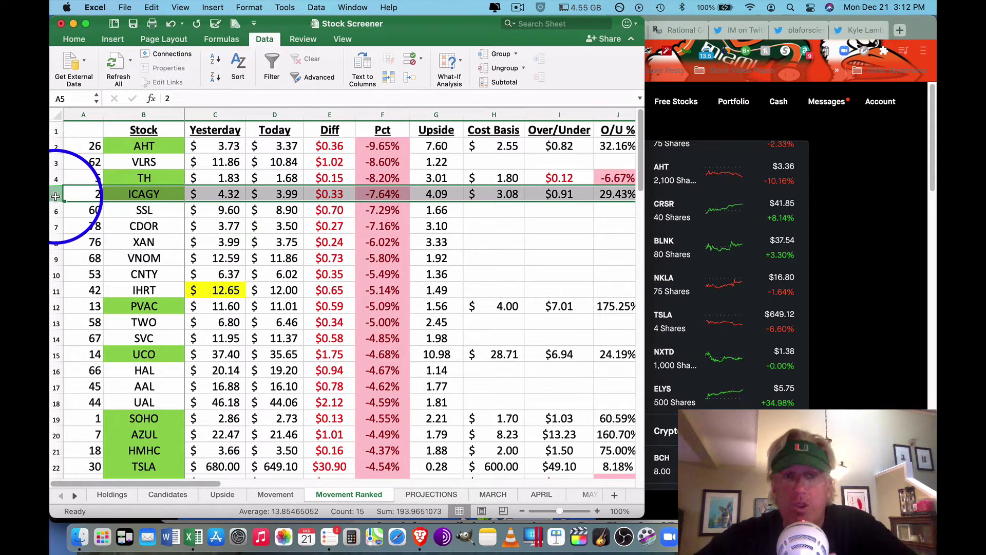
pyautogui.click(431, 197)
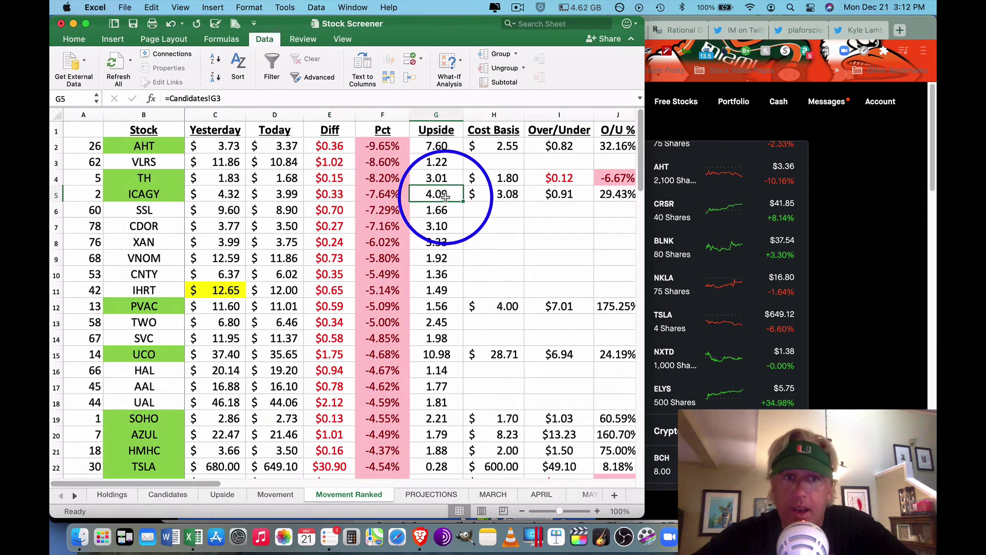
pyautogui.click(223, 494)
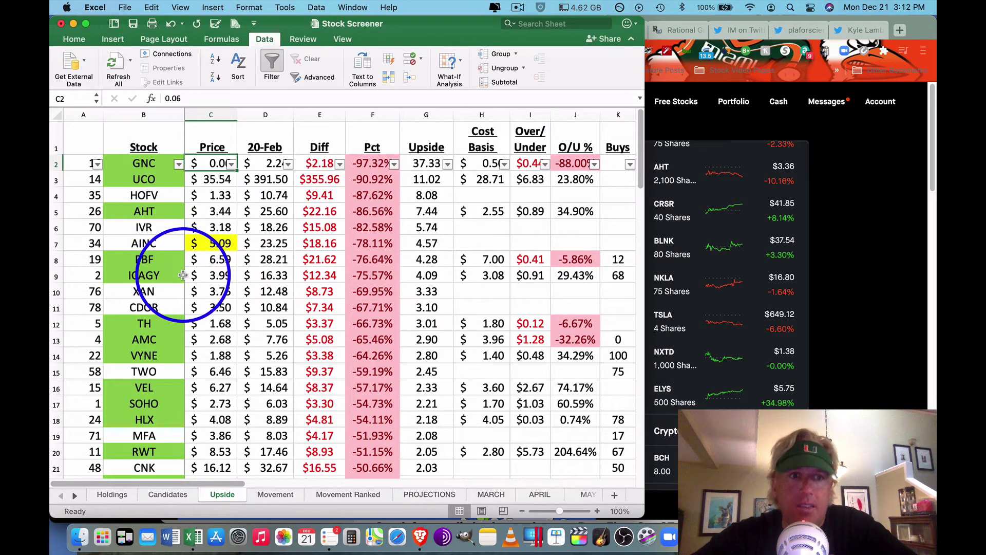
pyautogui.click(57, 275)
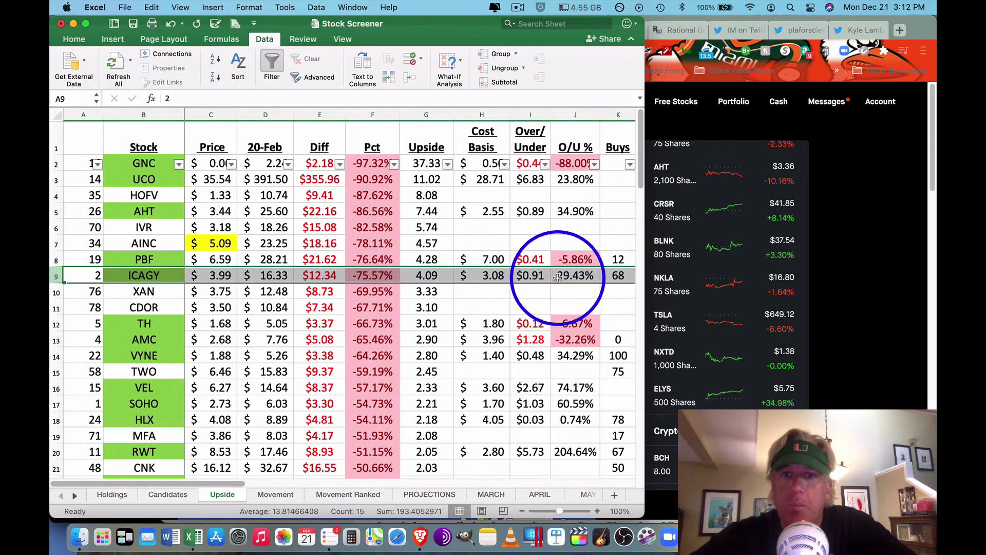
pyautogui.click(374, 495)
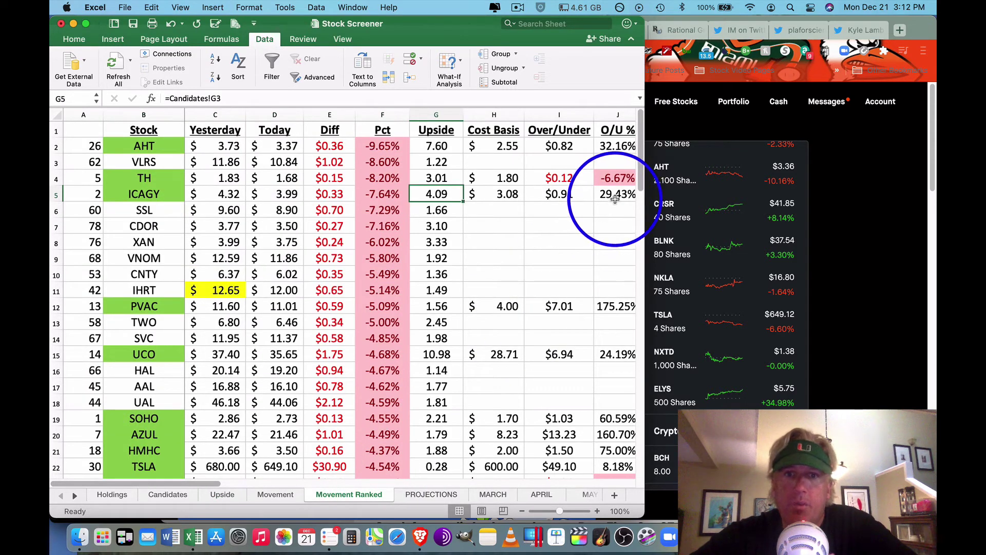
# Check the total cost of the ICAGY position on the Holdings sheet.
pyautogui.click(112, 494)
pyautogui.scroll(3, 240, 294)
pyautogui.scroll(10, 239, 294)
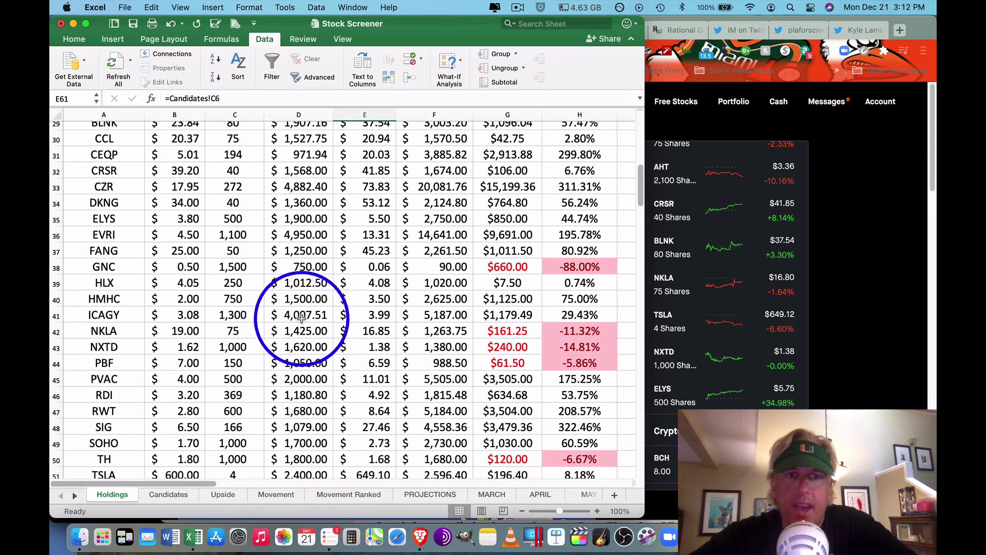
pyautogui.click(323, 314)
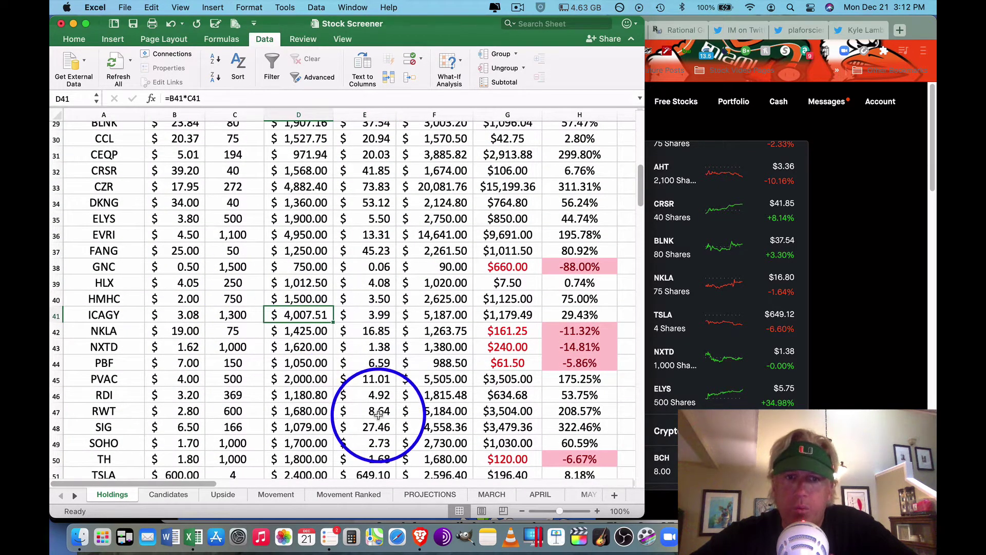
# Highlight the rows from SSL to IHRT on Movement Ranked and go through their Upside values one by one.
pyautogui.click(373, 494)
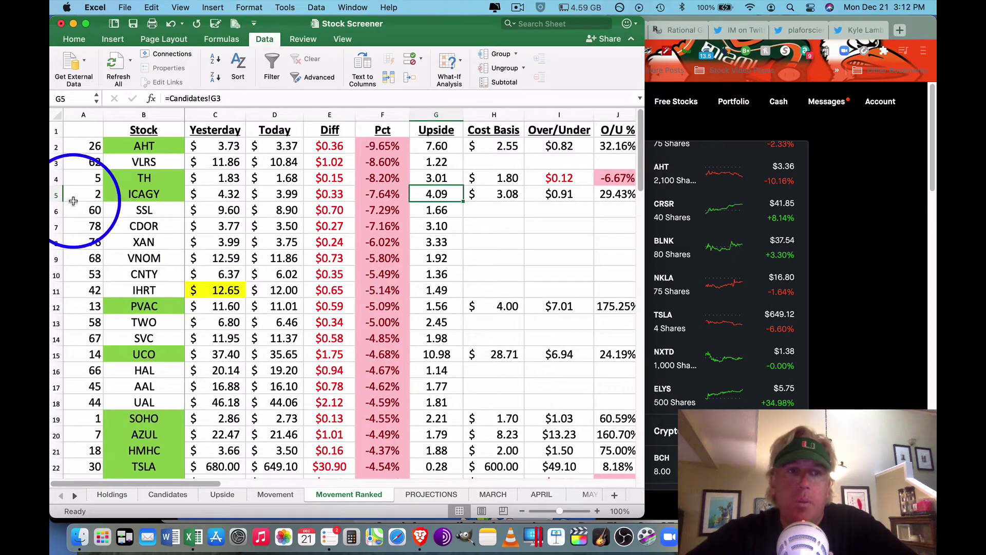
pyautogui.moveTo(57, 211); pyautogui.dragTo(67, 292)
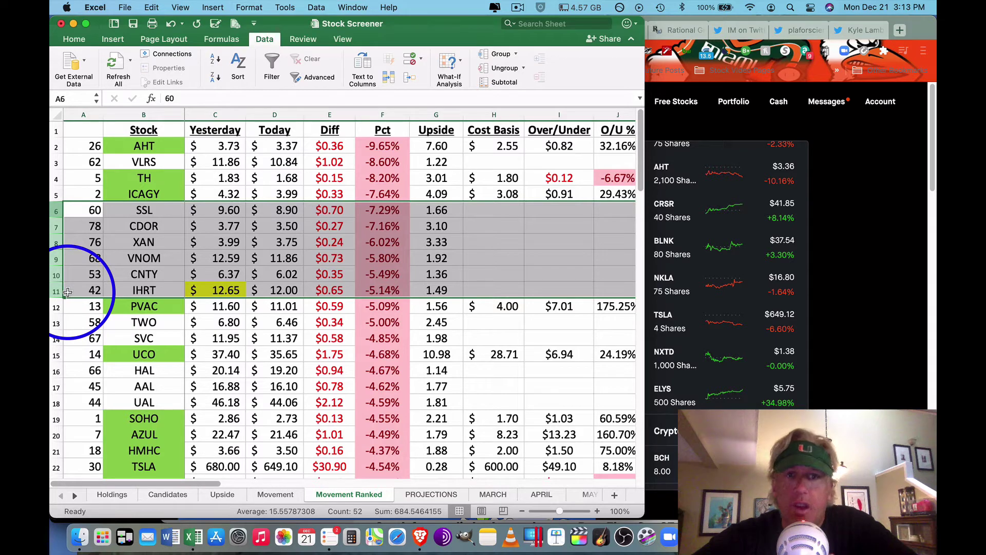
pyautogui.click(449, 210)
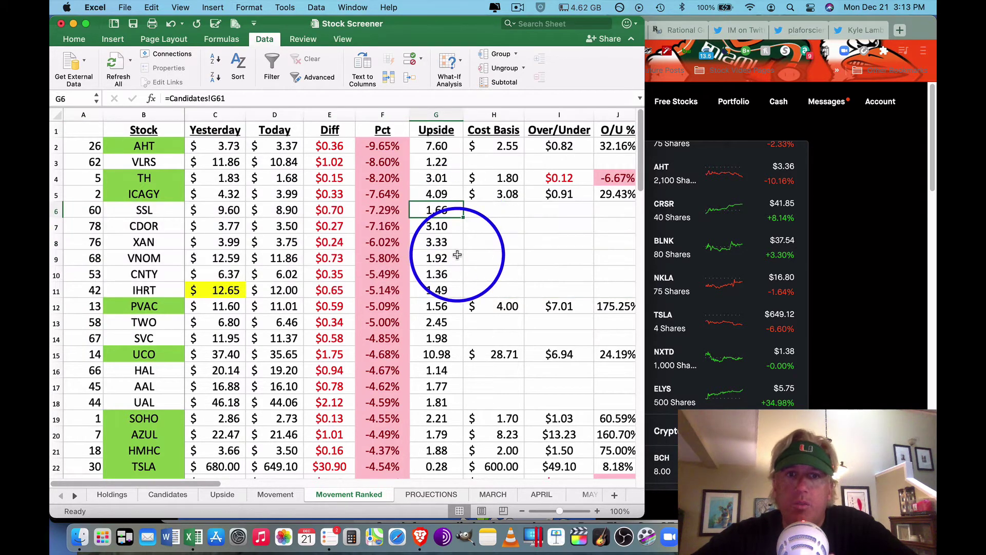
pyautogui.press('Down')
pyautogui.press('Down')
pyautogui.press('Down')
pyautogui.press('Down')
pyautogui.press('Down')
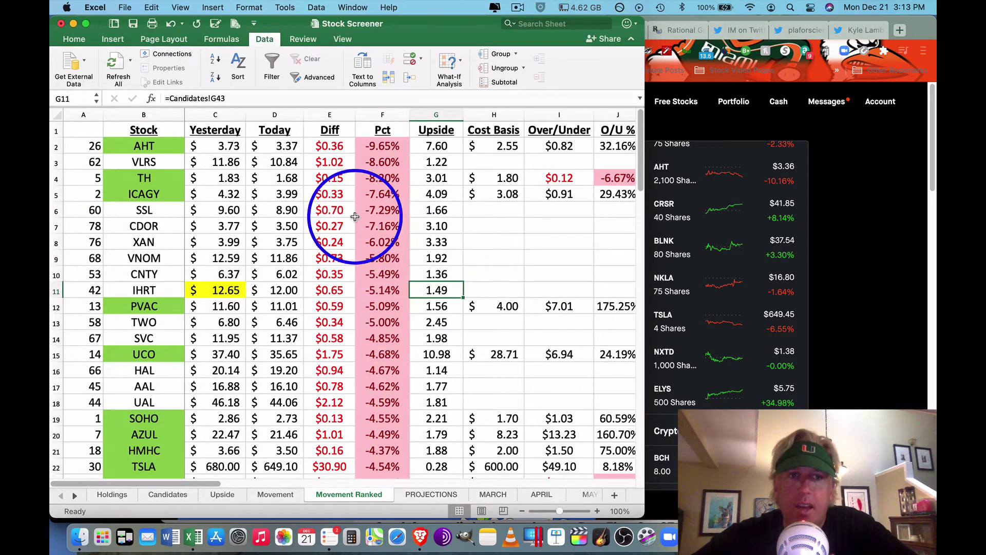
# Highlight the CDOR and XAN rows together on Movement Ranked, followed by the PVAC row.
pyautogui.click(56, 226)
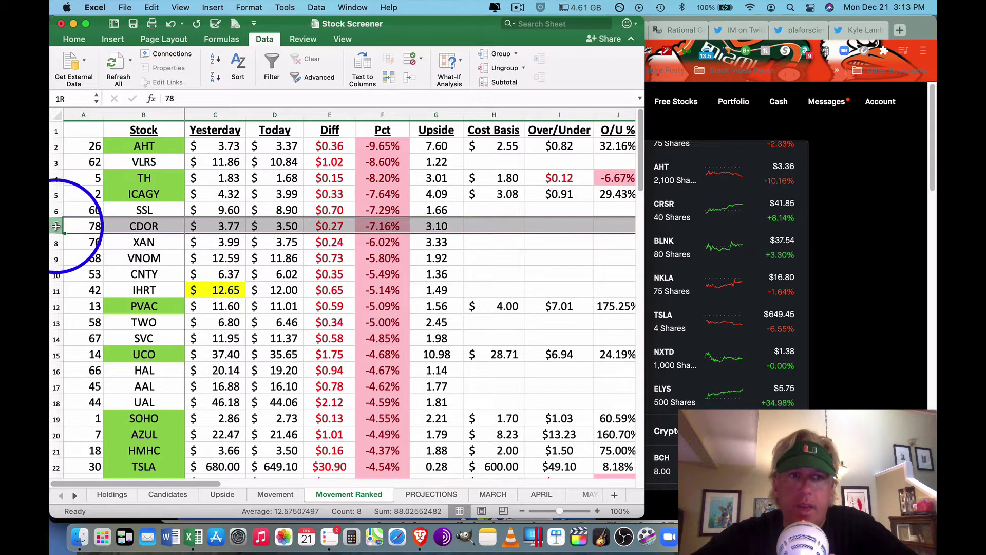
pyautogui.moveTo(56, 226); pyautogui.dragTo(57, 239)
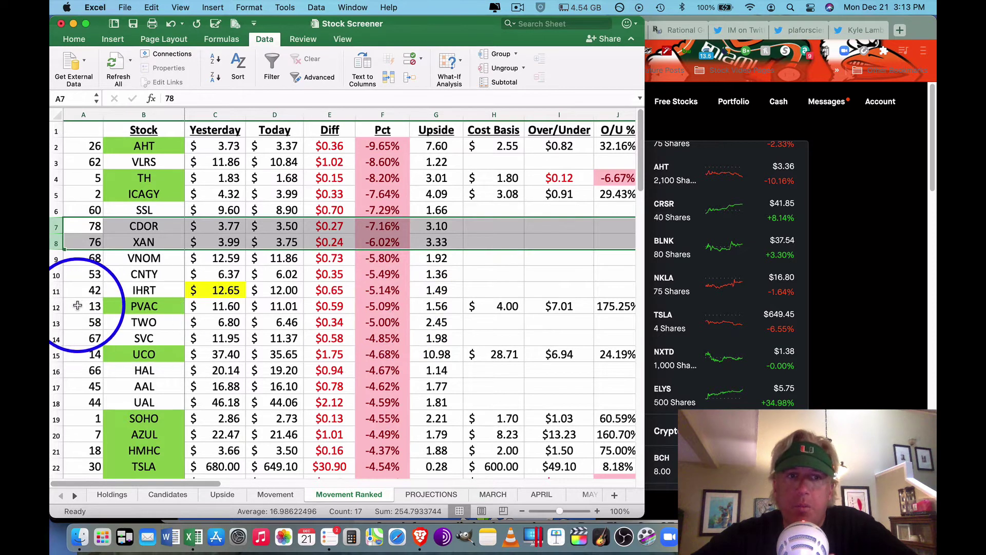
pyautogui.click(57, 307)
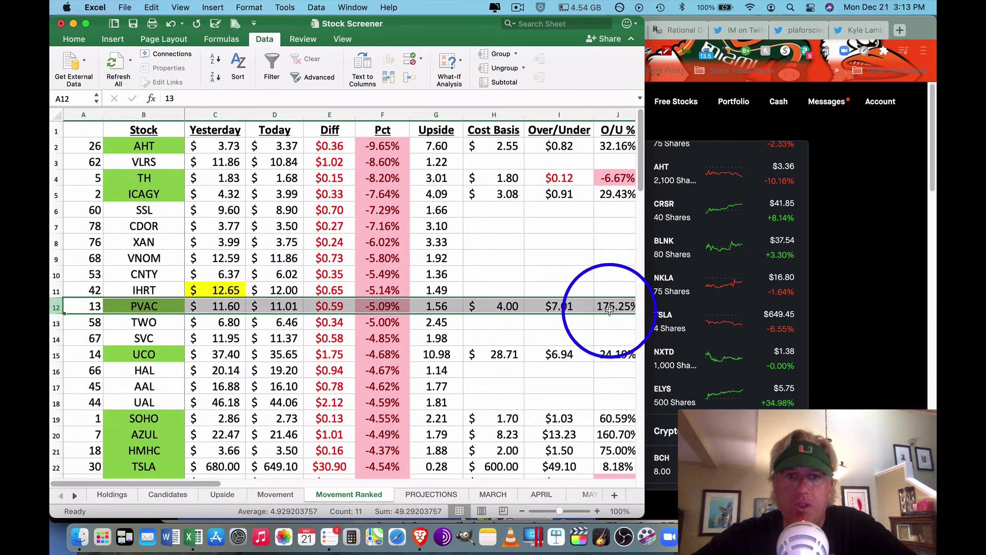
# Highlight the TWO row on Movement Ranked and examine its Buys value and the figures beside it.
pyautogui.click(57, 322)
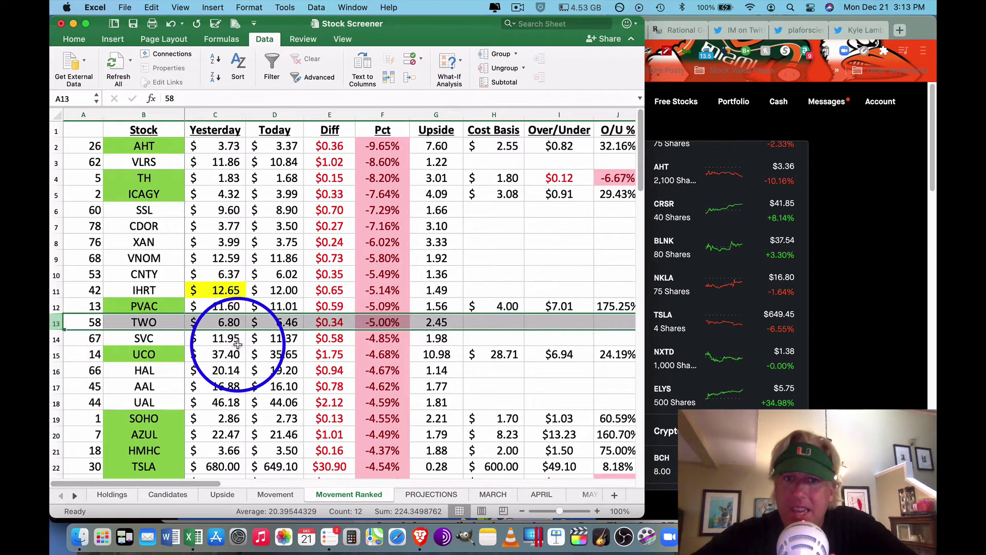
pyautogui.hscroll(4, 221, 354)
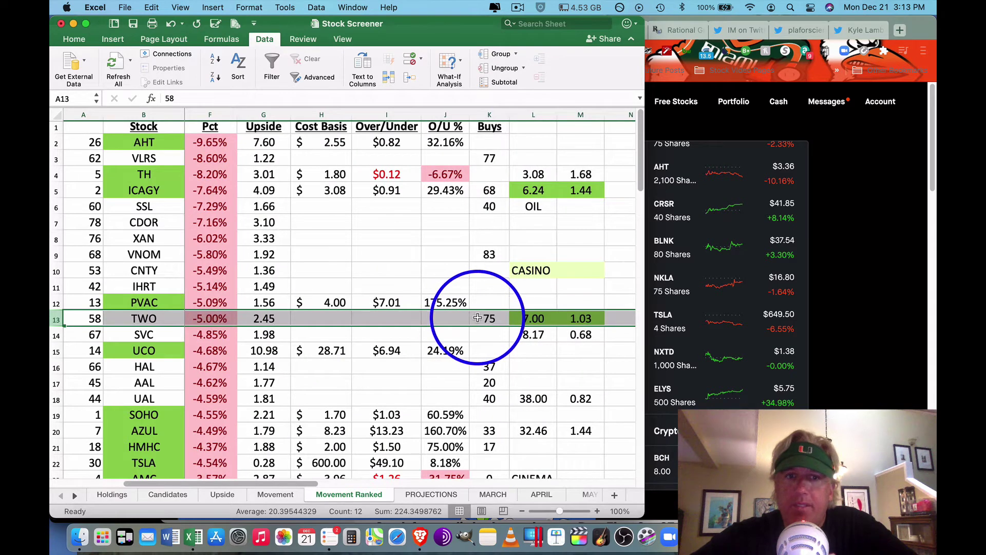
pyautogui.hscroll(-4, 478, 318)
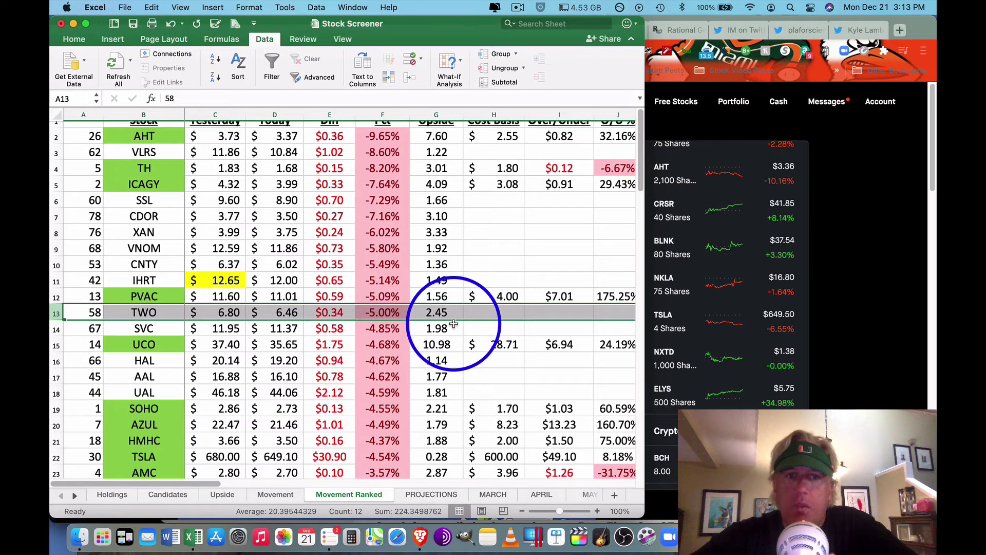
# Highlight the SVC and UCO rows in turn, followed by the Upside values from HAL to AMC.
pyautogui.click(56, 330)
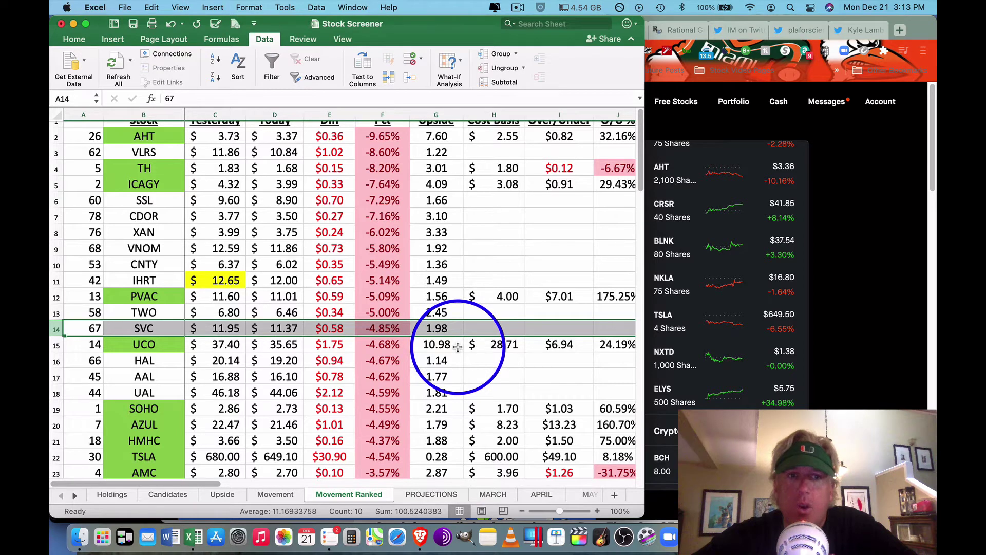
pyautogui.click(57, 344)
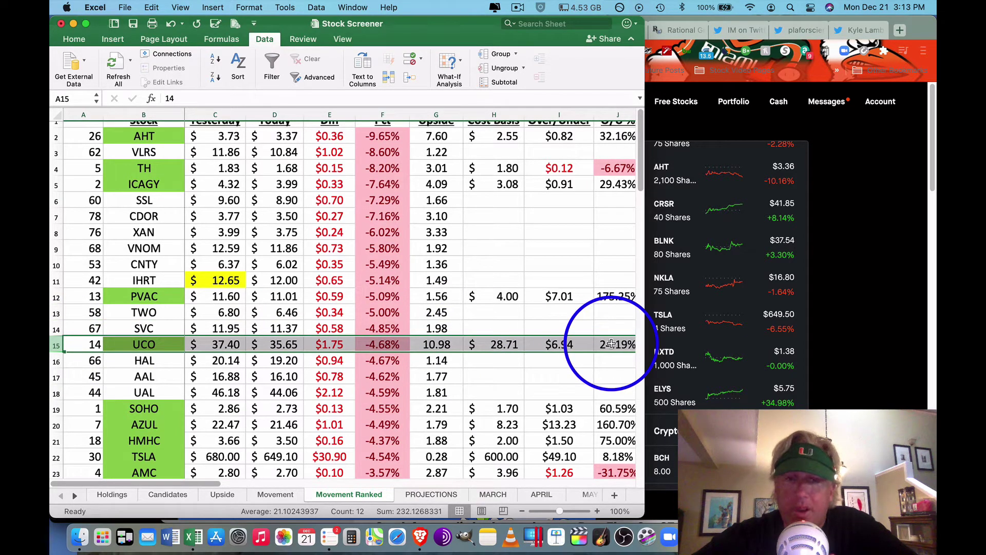
pyautogui.moveTo(436, 360); pyautogui.dragTo(452, 468)
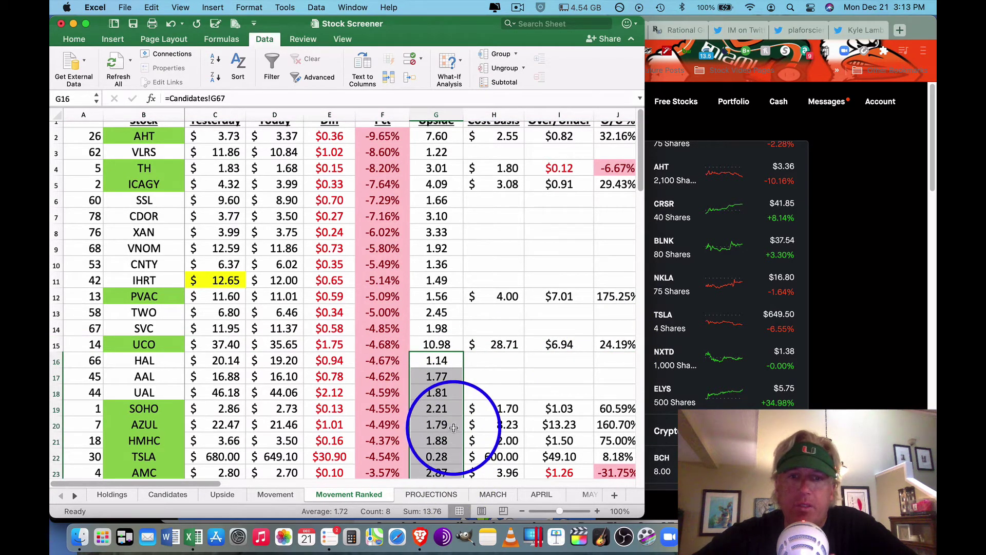
# Highlight the IVR row further down Movement Ranked, examine its values across the columns, and return to the biggest losers.
pyautogui.scroll(-5, 452, 447)
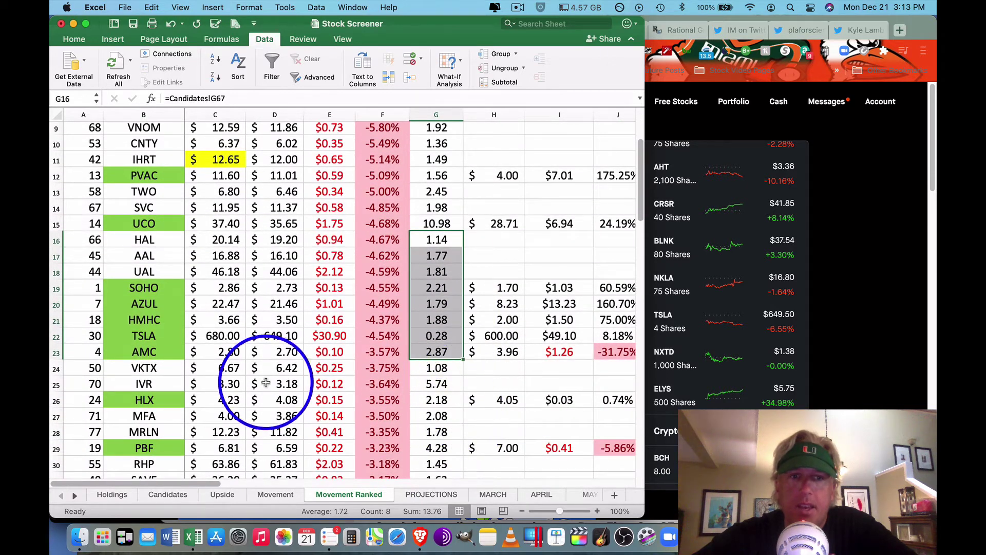
pyautogui.click(56, 384)
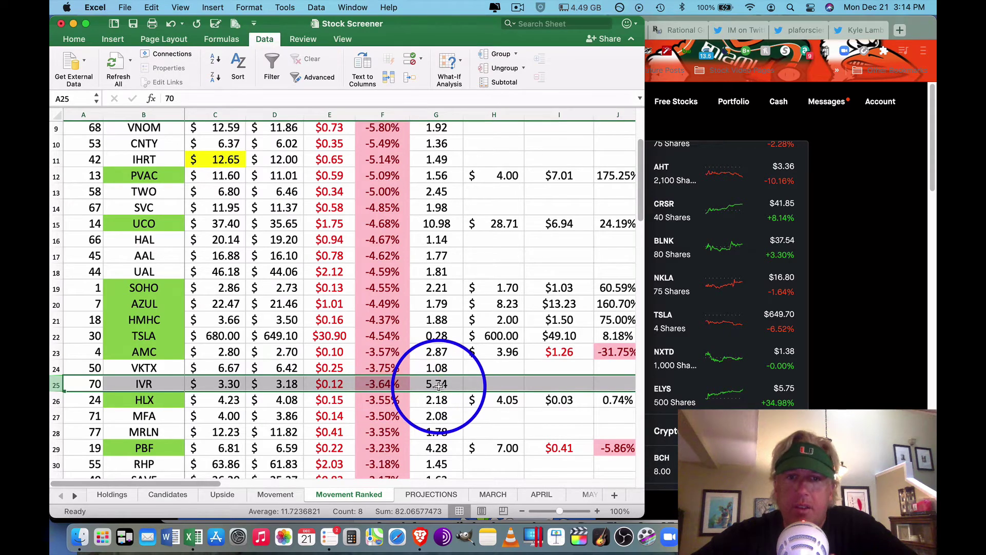
pyautogui.hscroll(5, 437, 386)
pyautogui.hscroll(-5, 437, 386)
pyautogui.scroll(1, 436, 388)
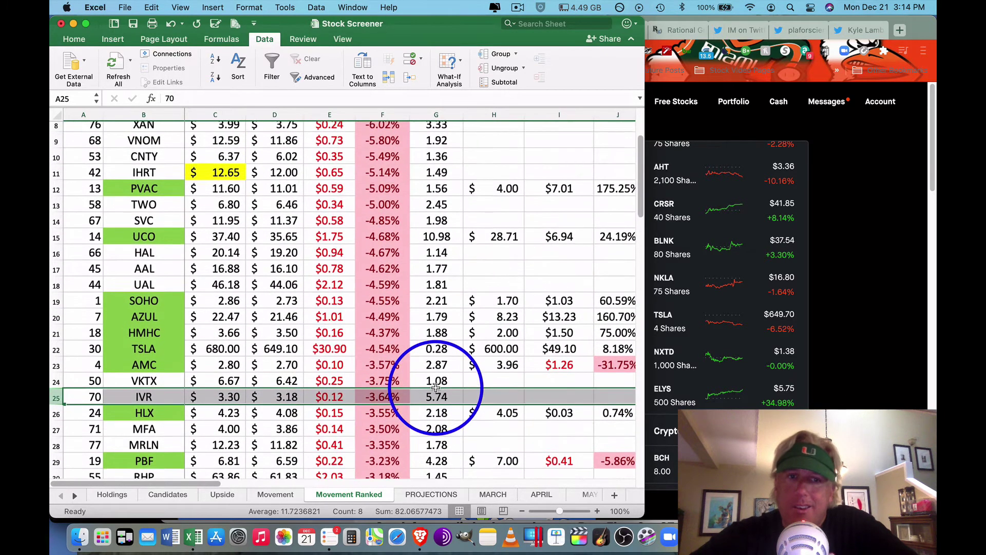
pyautogui.scroll(5, 436, 388)
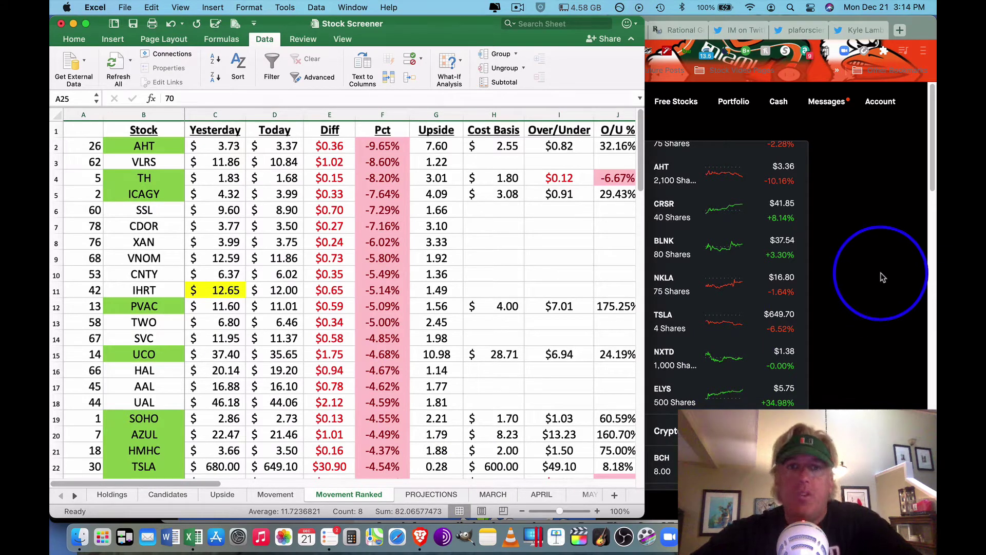
# Check the portfolio Total in the account summary below the limit orders on the Holdings sheet.
pyautogui.click(110, 494)
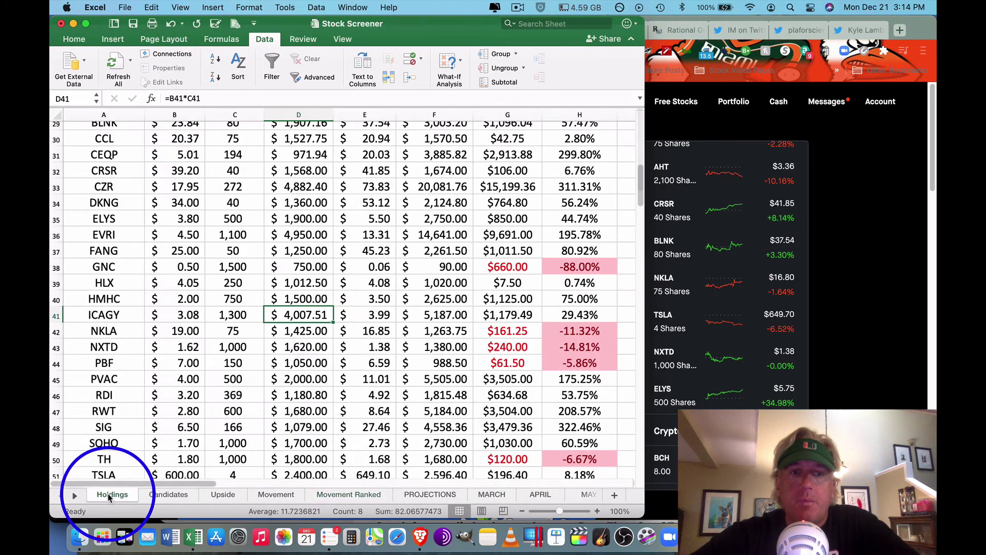
pyautogui.scroll(-10, 319, 407)
pyautogui.hscroll(3, 308, 397)
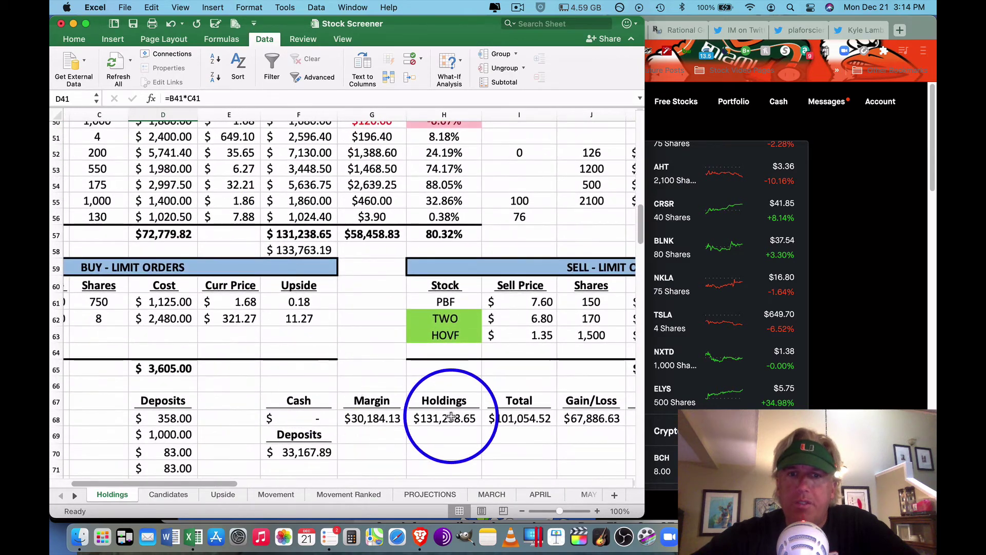
pyautogui.click(523, 418)
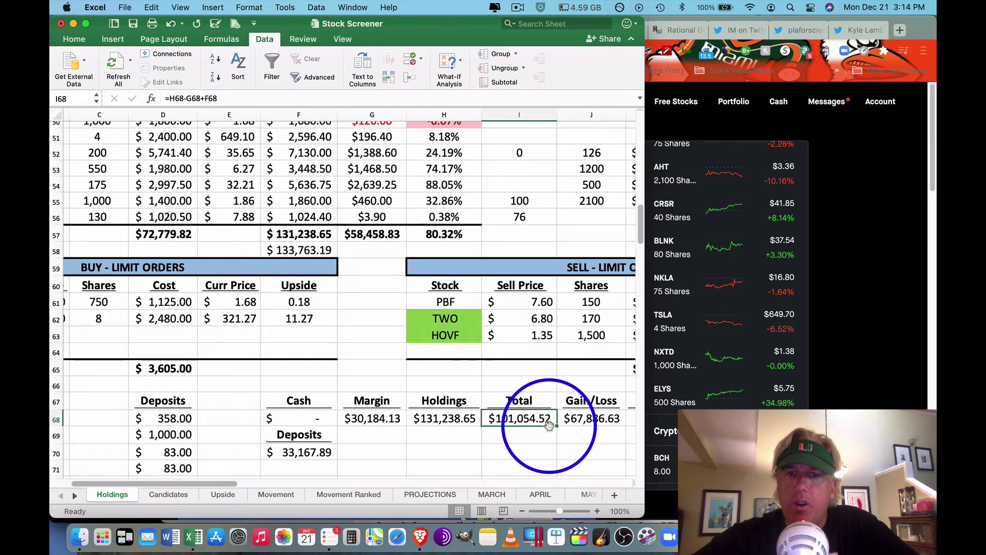
# Check the Pct Gain in the account summary, and examine the Percent Gain column across the holdings list above it.
pyautogui.hscroll(2, 549, 425)
pyautogui.scroll(-1, 549, 426)
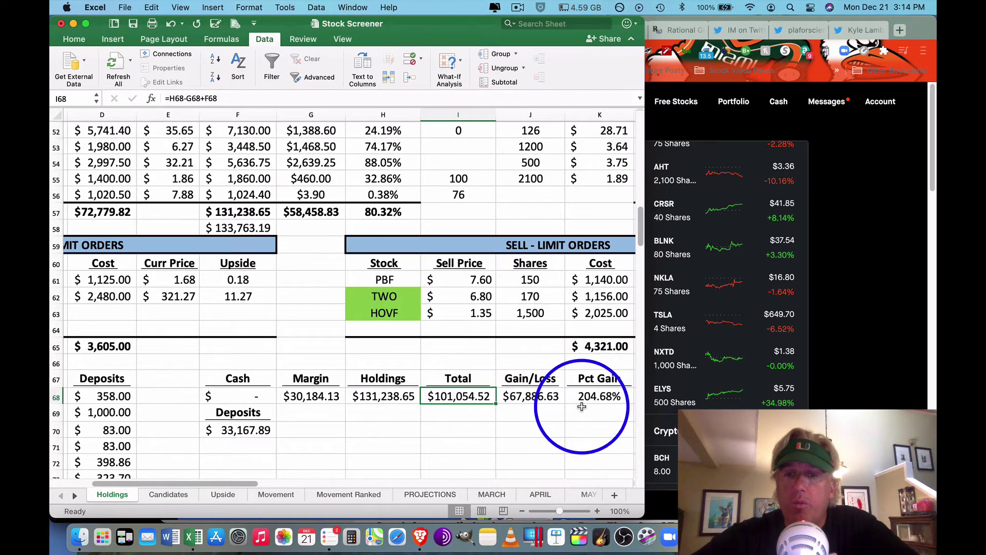
pyautogui.scroll(10, 572, 389)
pyautogui.hscroll(-3, 571, 389)
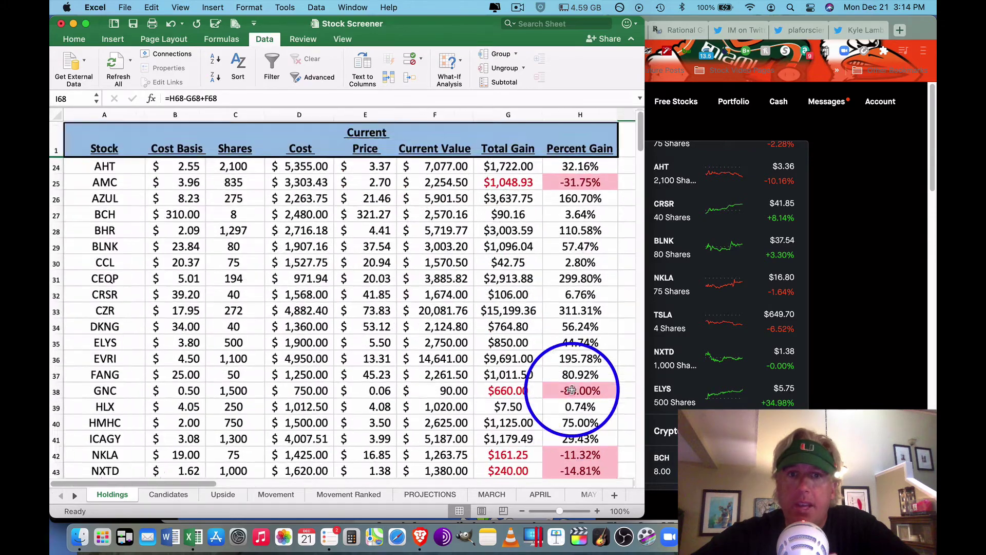
pyautogui.scroll(-1, 572, 389)
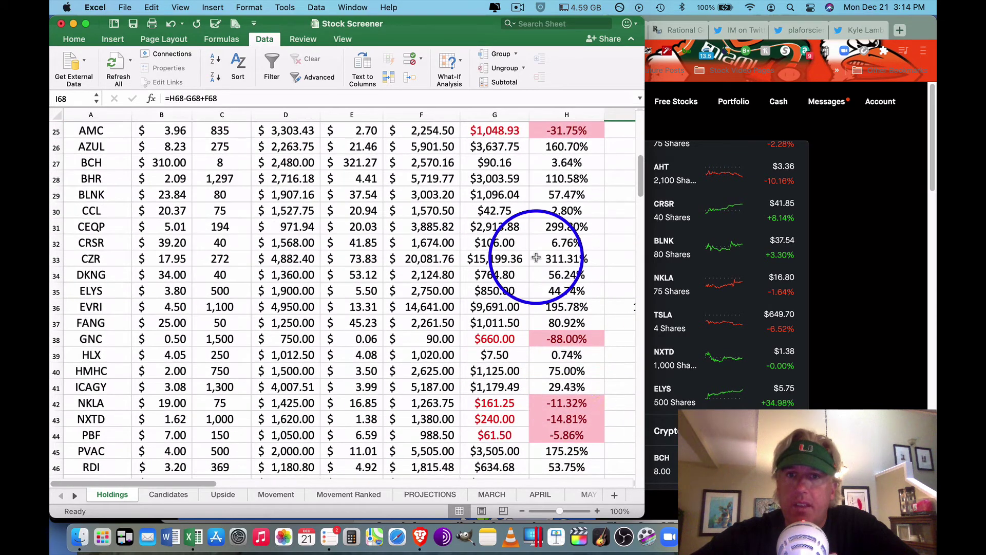
pyautogui.scroll(-2, 470, 399)
pyautogui.hscroll(-1, 470, 399)
pyautogui.scroll(-3, 473, 401)
pyautogui.hscroll(-1, 473, 402)
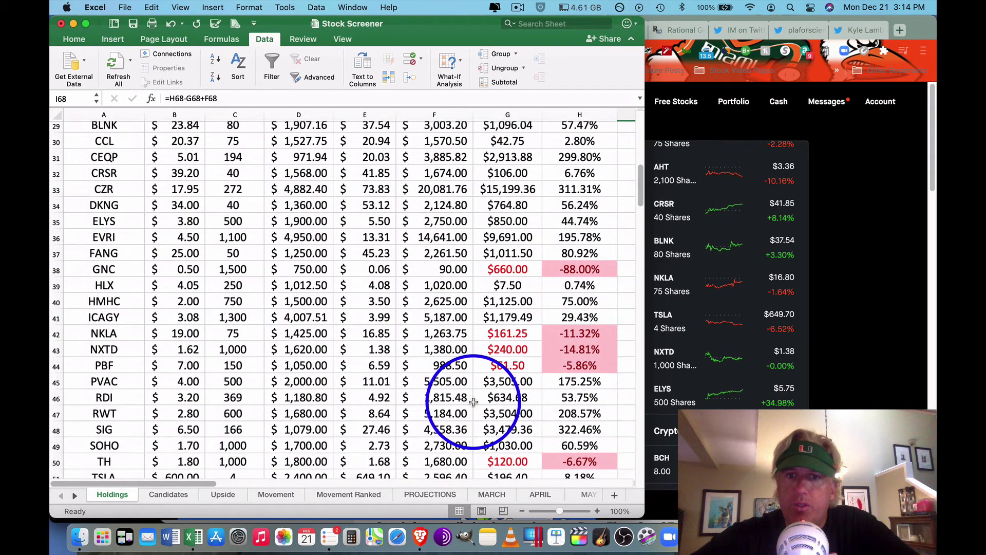
# Highlight the SIG, CZR and CEQP rows together on Holdings to compare their gains, and clear the highlighting.
pyautogui.click(57, 431)
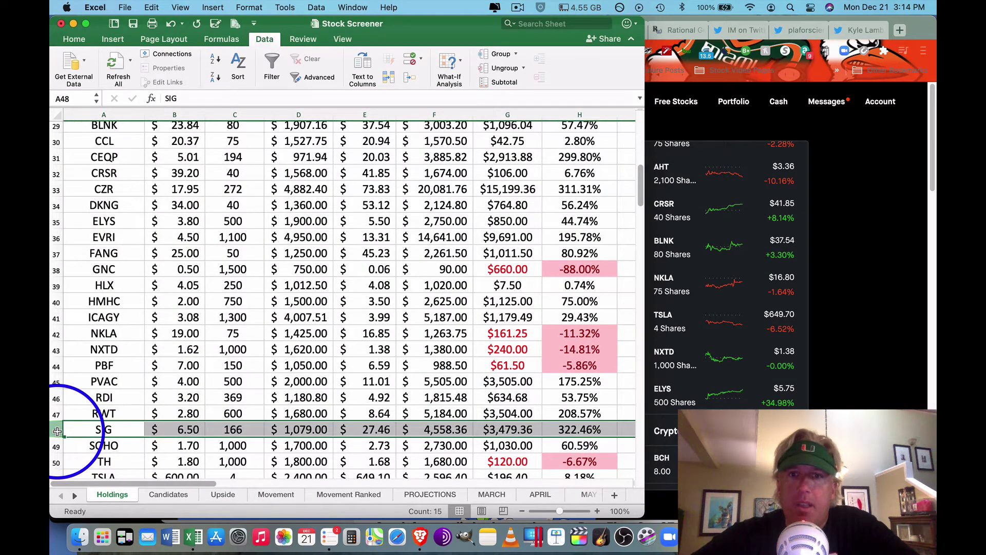
pyautogui.keyDown('super'); pyautogui.click(55, 190); pyautogui.keyUp('super')
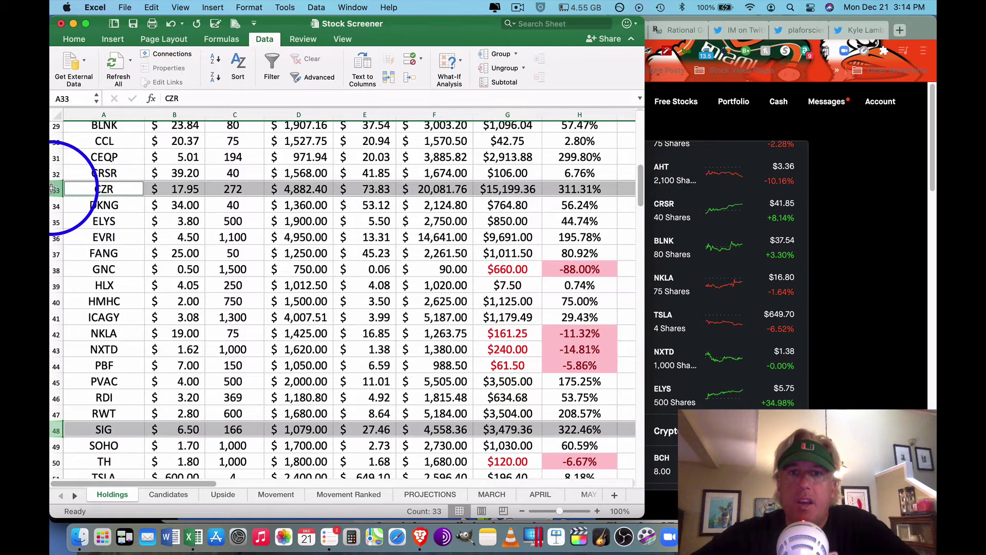
pyautogui.keyDown('super'); pyautogui.click(55, 158); pyautogui.keyUp('super')
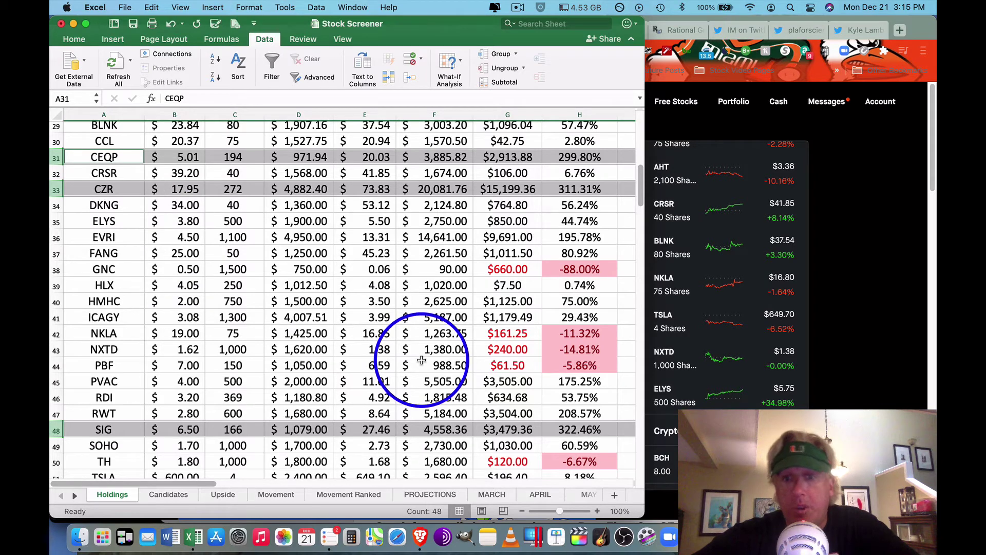
pyautogui.click(542, 401)
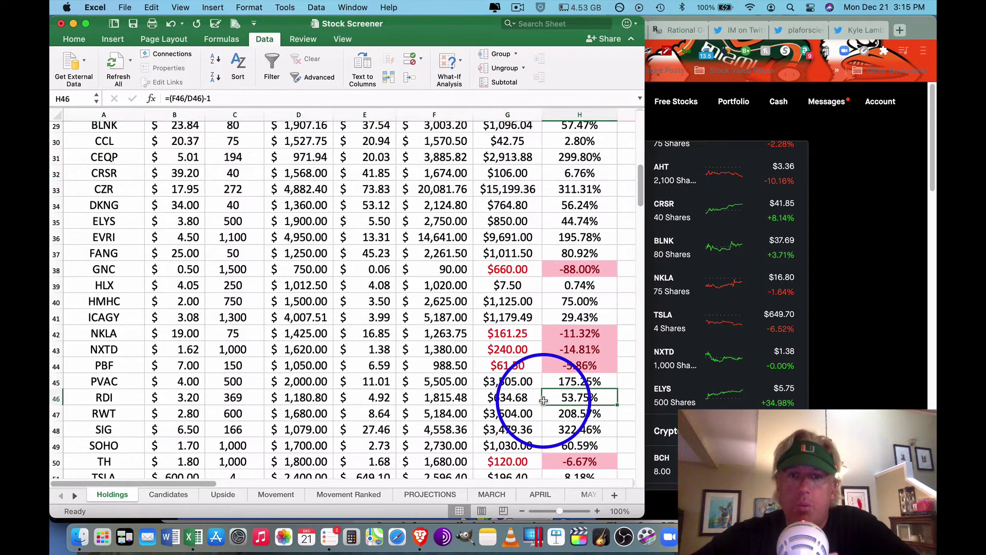
pyautogui.click(465, 339)
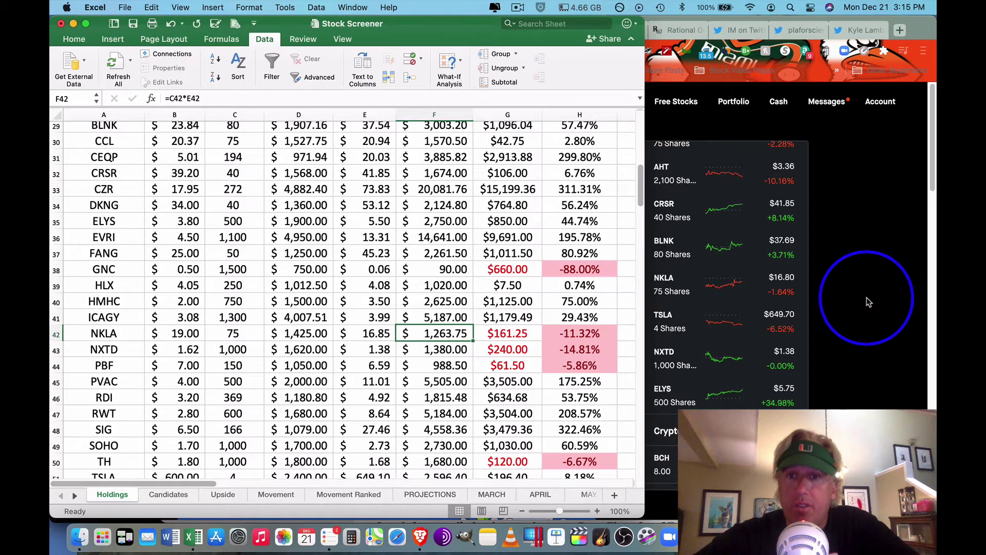
# Switch to the Robinhood portfolio in Brave, check the Dow Jones chart in the Stocks app, and return to Robinhood.
pyautogui.click(867, 302)
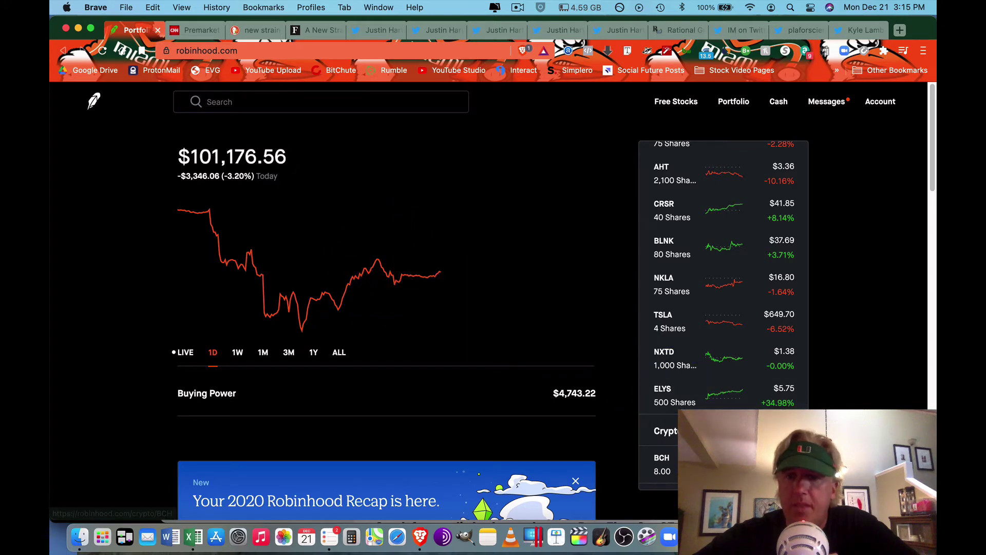
pyautogui.press('super+Tab')
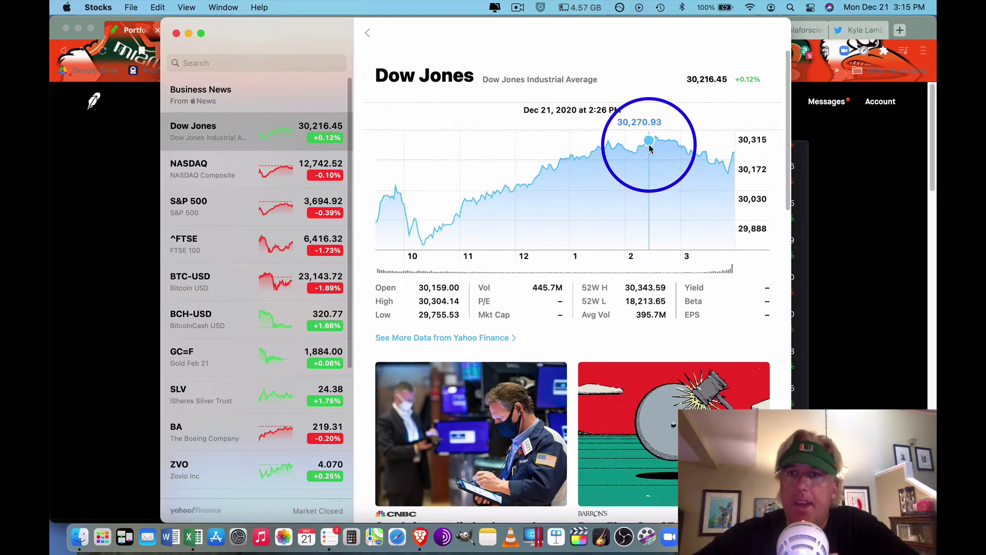
pyautogui.click(845, 189)
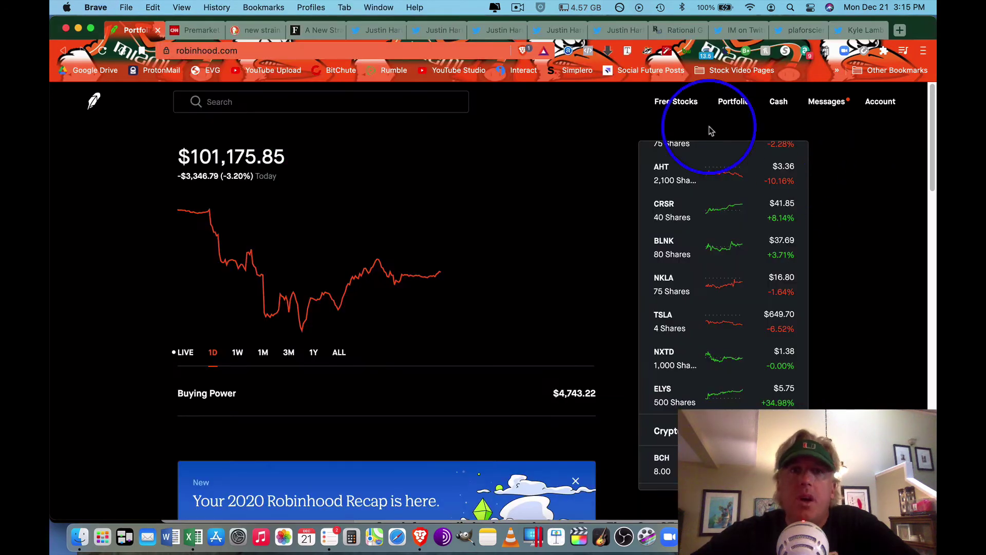
# Open the Twitter thread asking whether mask mandates work, and read its post and infographic comparing cases with and without mandates.
pyautogui.click(317, 31)
pyautogui.click(366, 30)
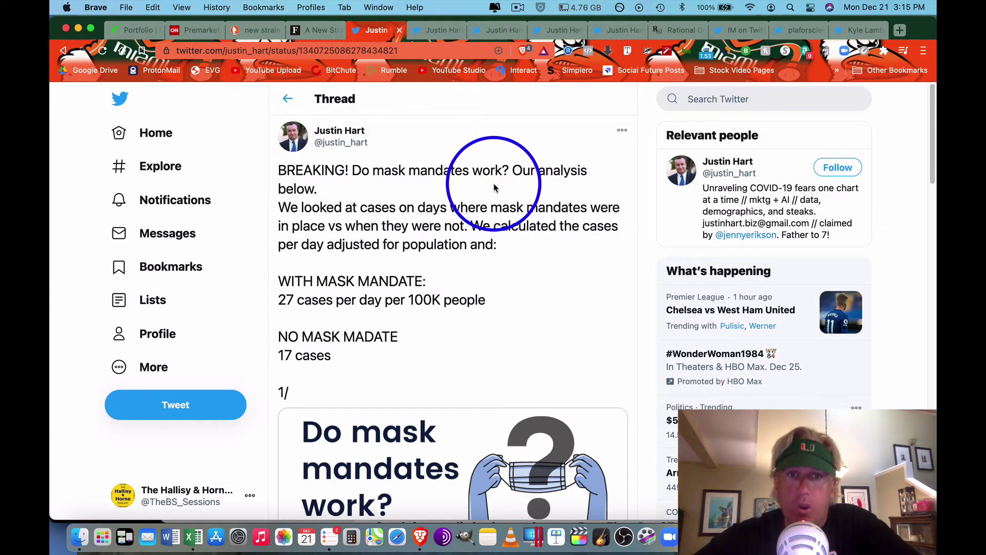
pyautogui.scroll(-1, 508, 211)
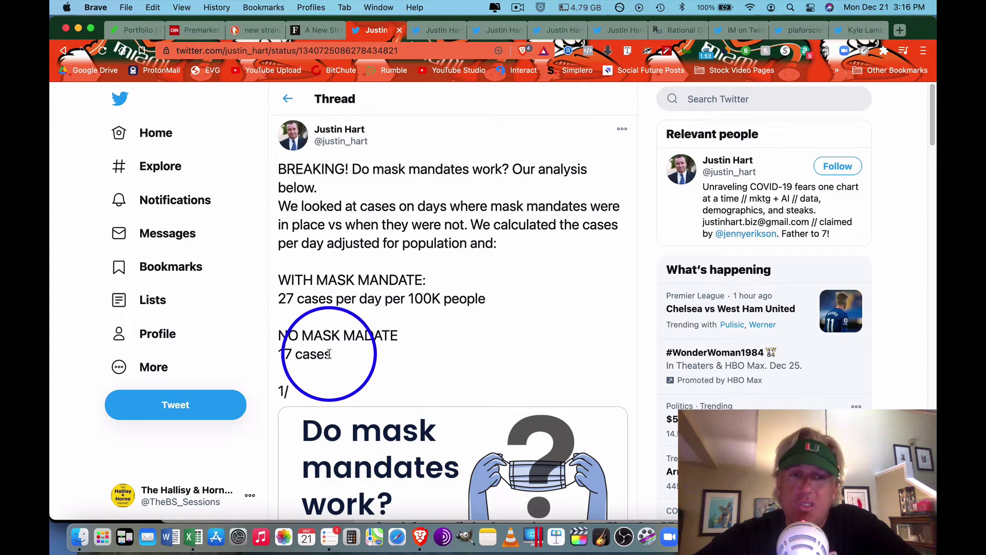
pyautogui.scroll(-5, 443, 333)
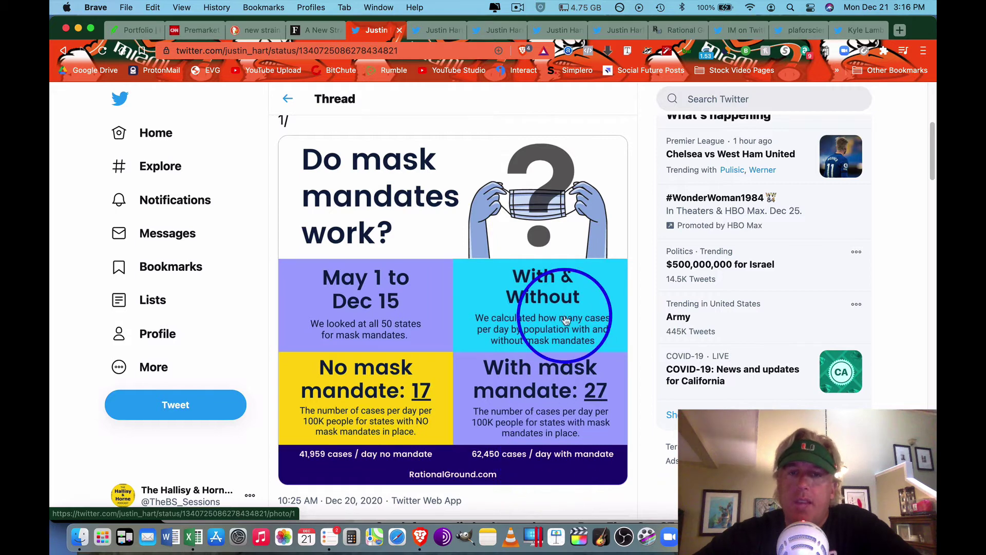
pyautogui.scroll(-3, 561, 287)
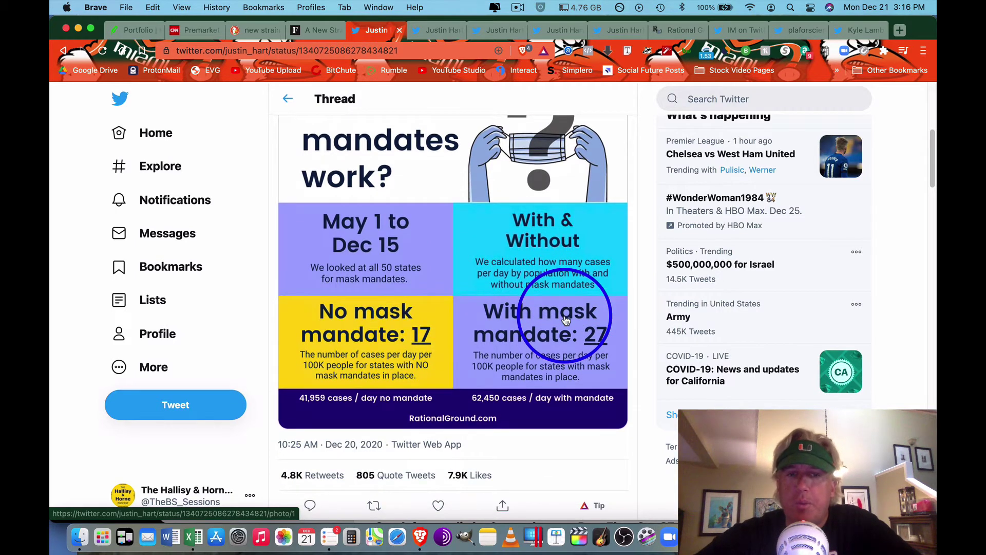
pyautogui.scroll(-5, 565, 320)
pyautogui.scroll(5, 565, 319)
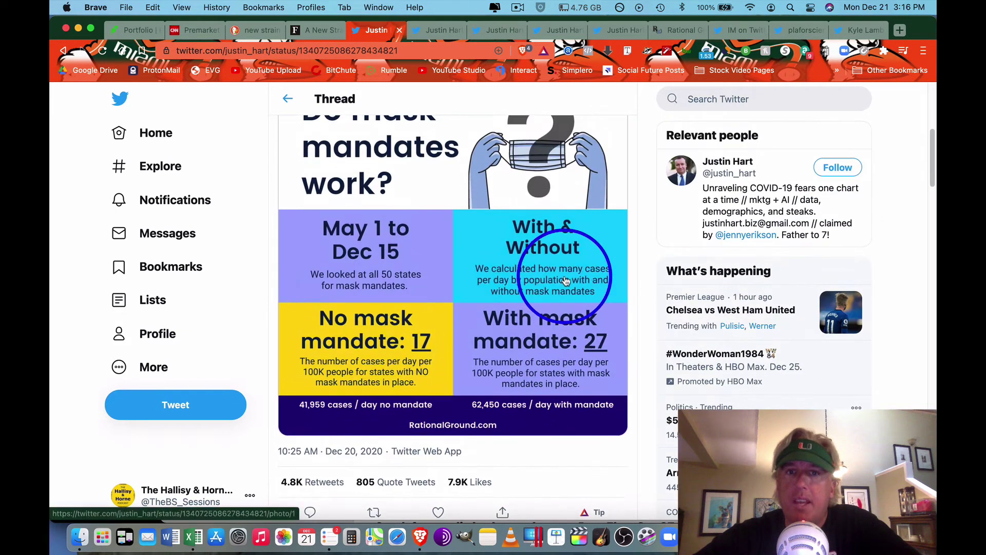
pyautogui.scroll(2, 566, 280)
# Open the thread's second tweet with the state-by-state charts of cases with and without mask mandates.
pyautogui.click(433, 31)
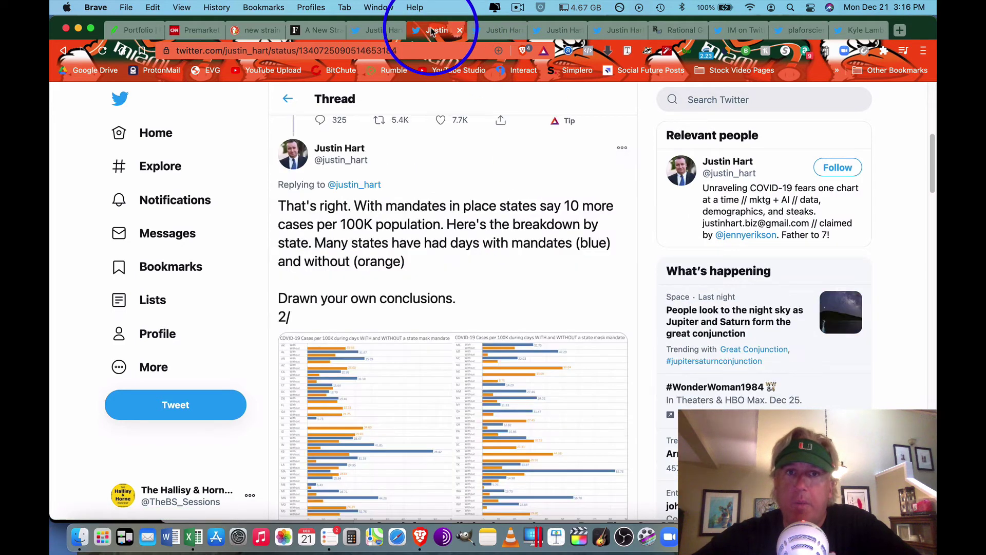